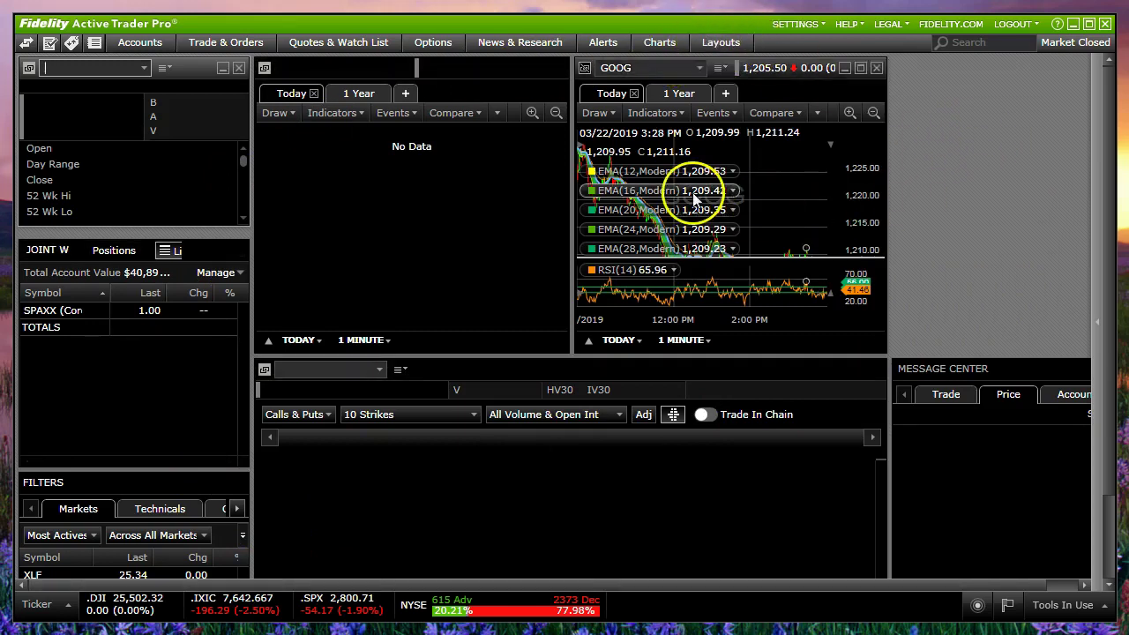
Clear the workspace by closing every open tool window, including the charts, quote, positions, filters, option chain and Message Center.
click(876, 67)
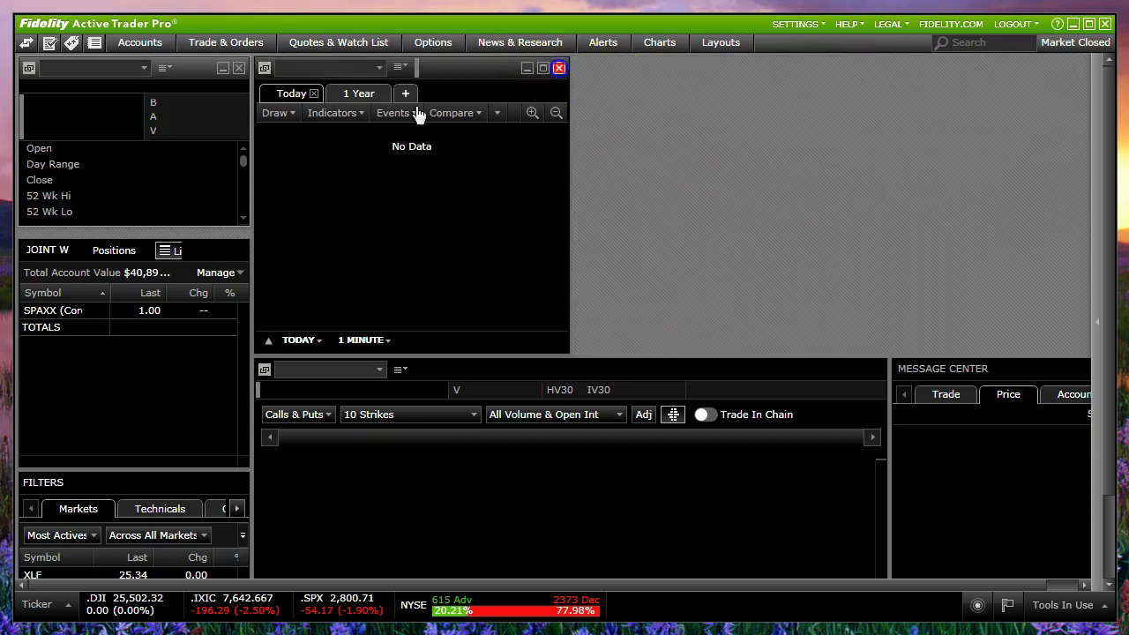
click(559, 68)
click(238, 69)
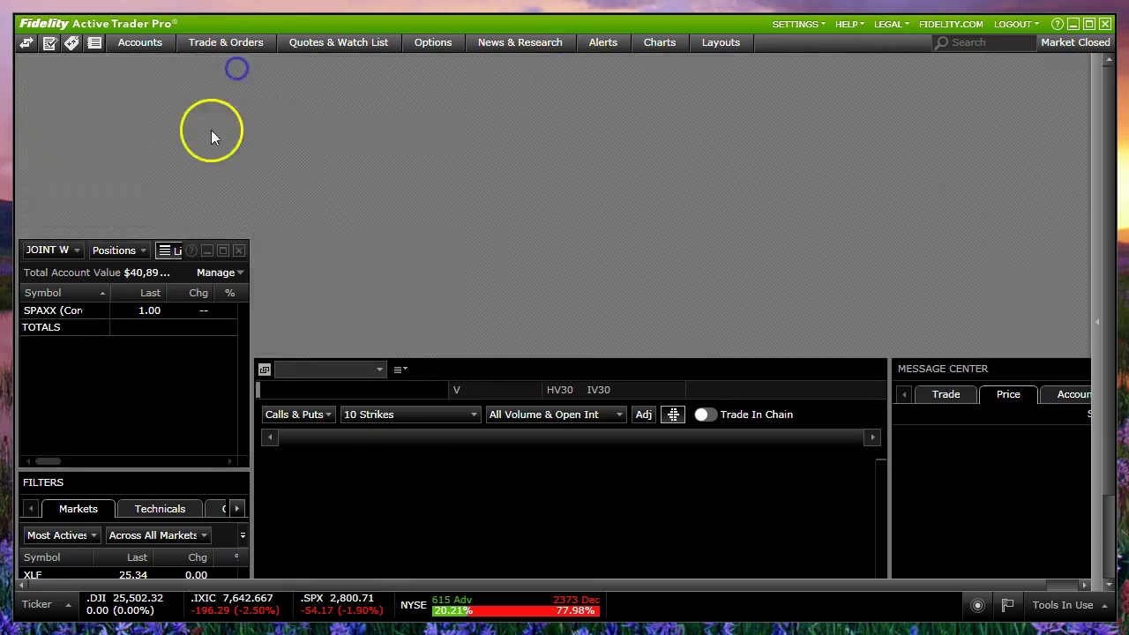
click(240, 251)
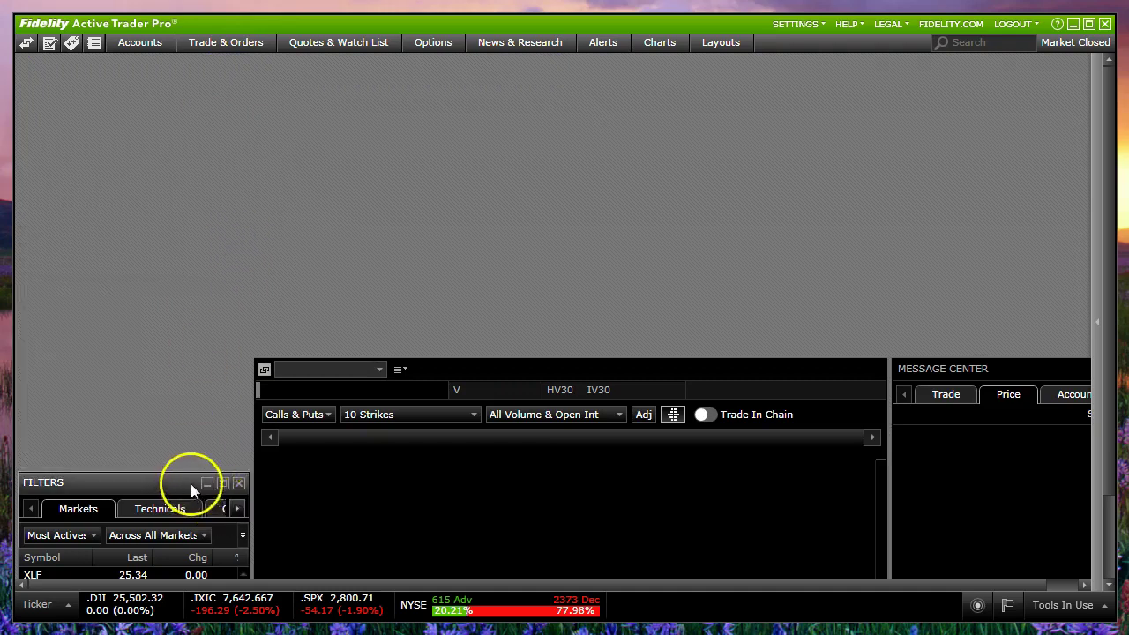
click(243, 481)
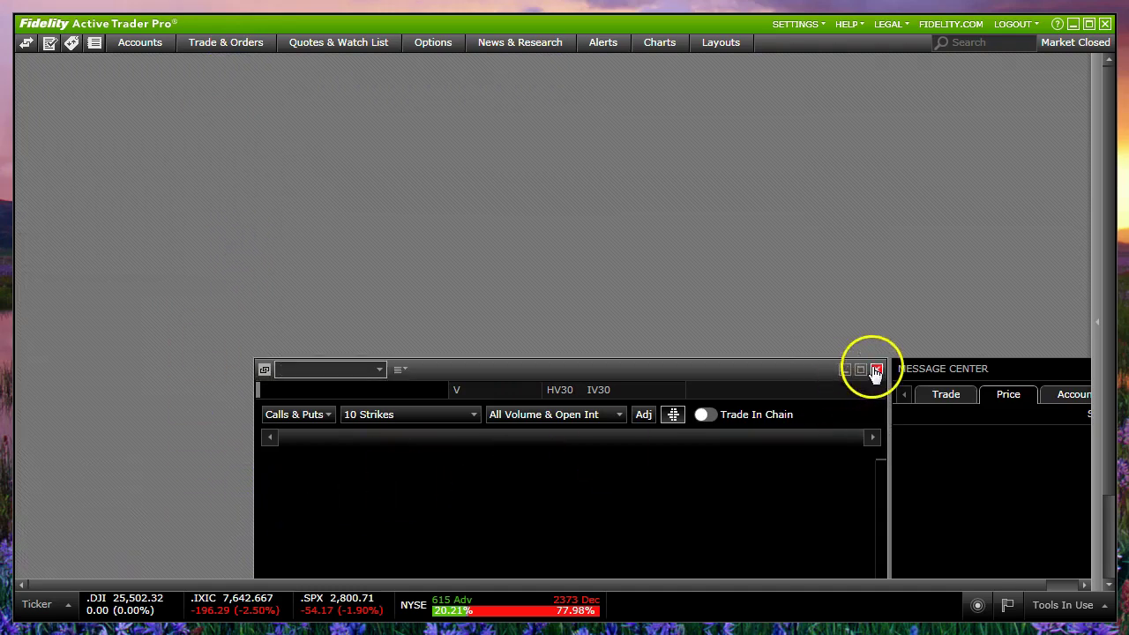
click(874, 369)
drag(993, 368, 764, 222)
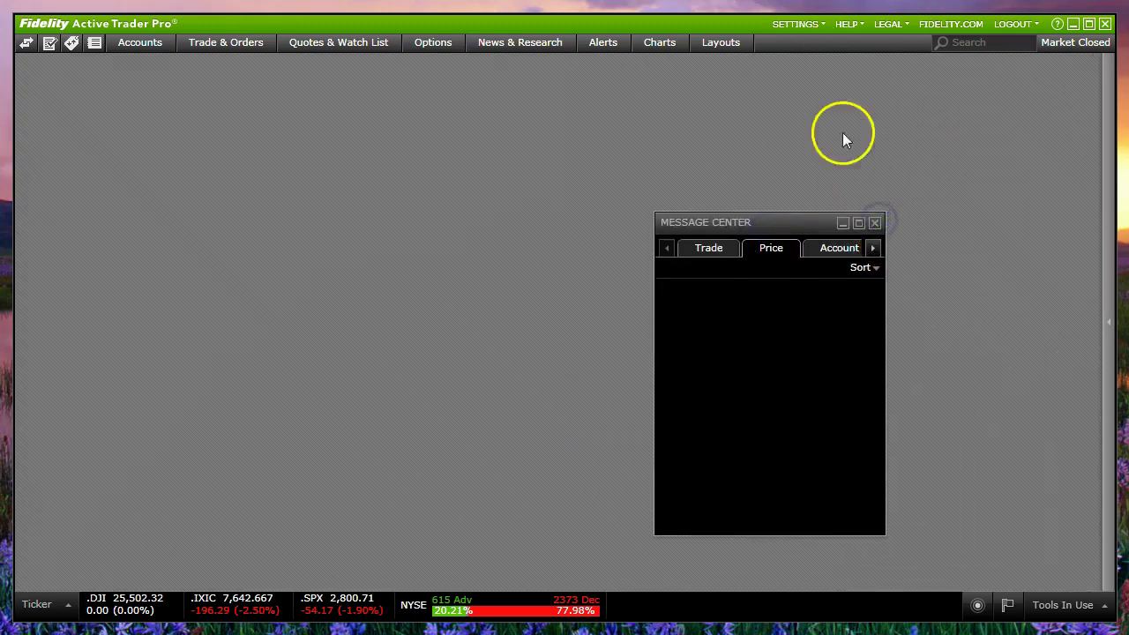
click(874, 223)
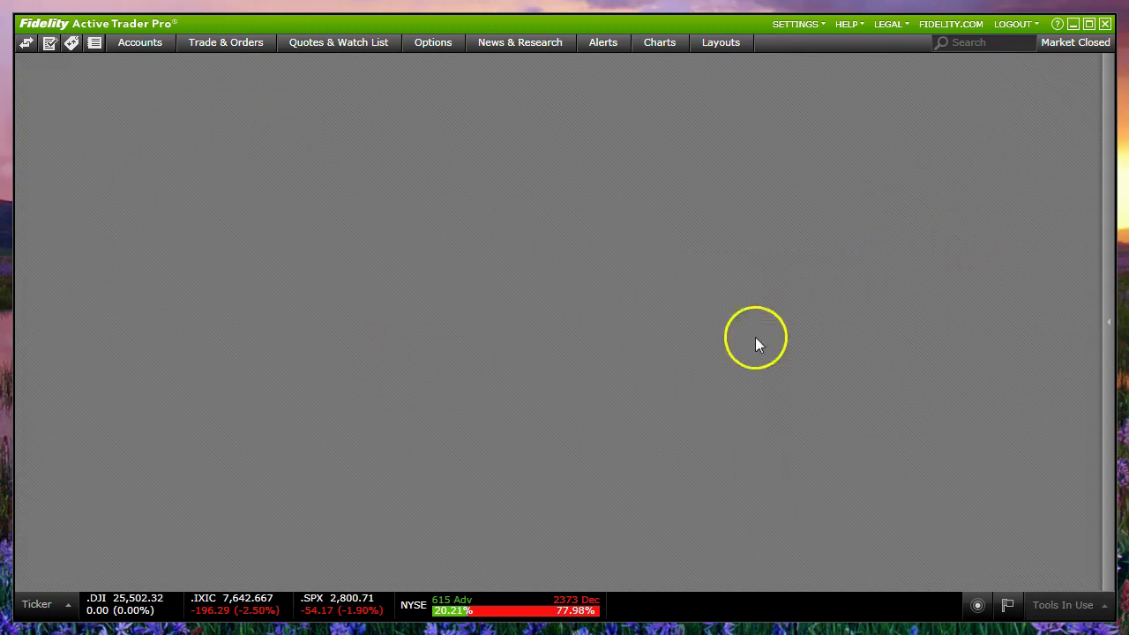
Open a new blank chart and link it to the orange tools.
click(659, 43)
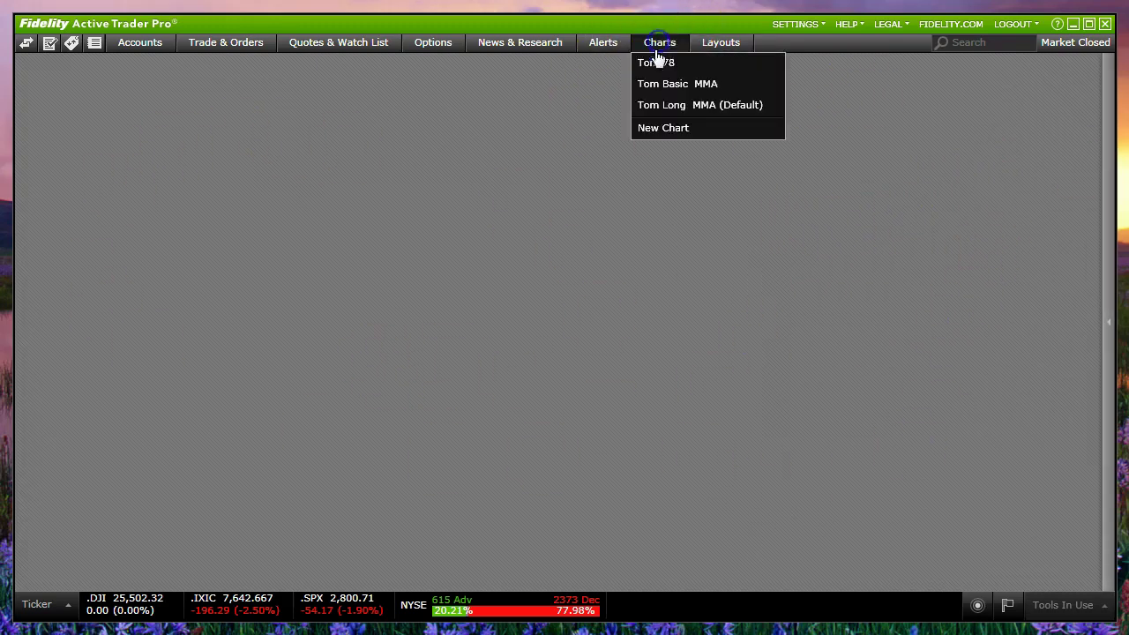
click(662, 128)
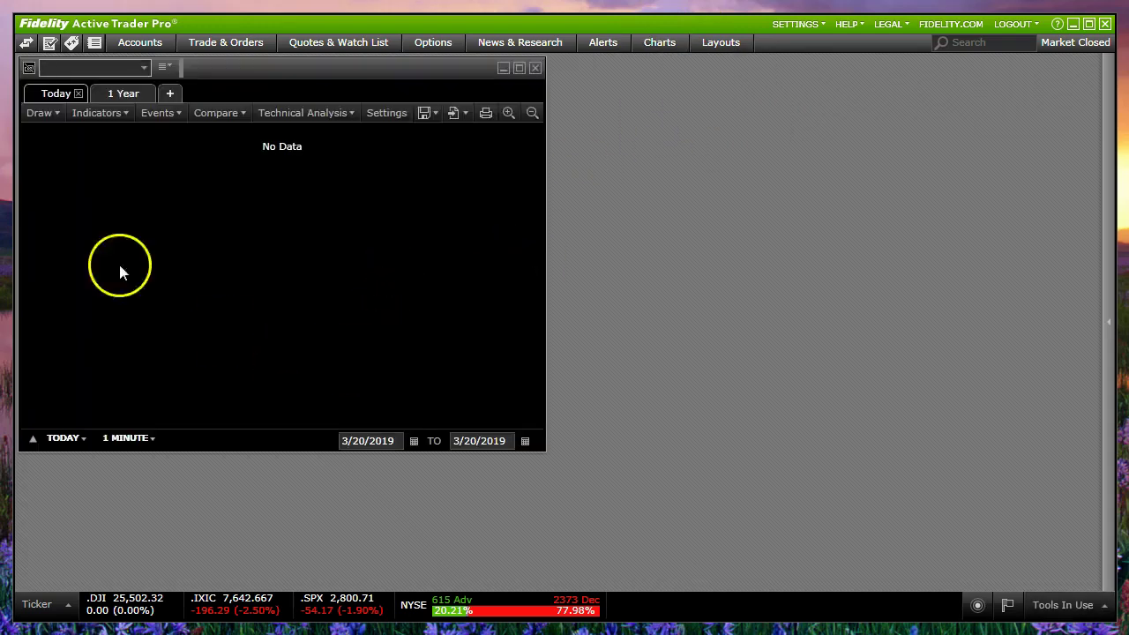
click(30, 69)
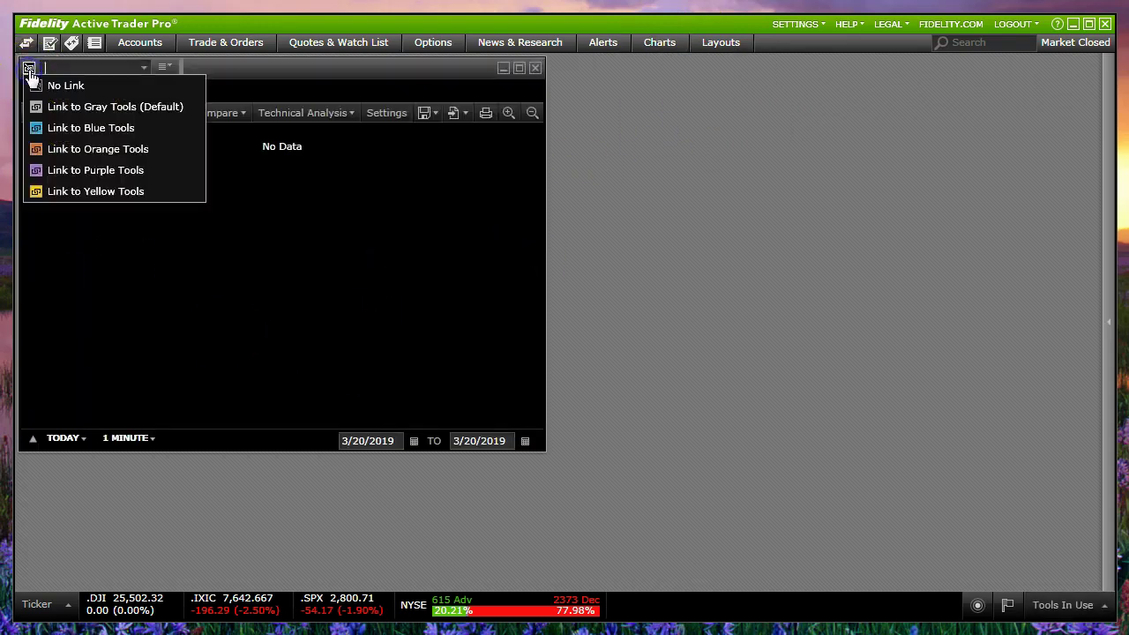
click(33, 148)
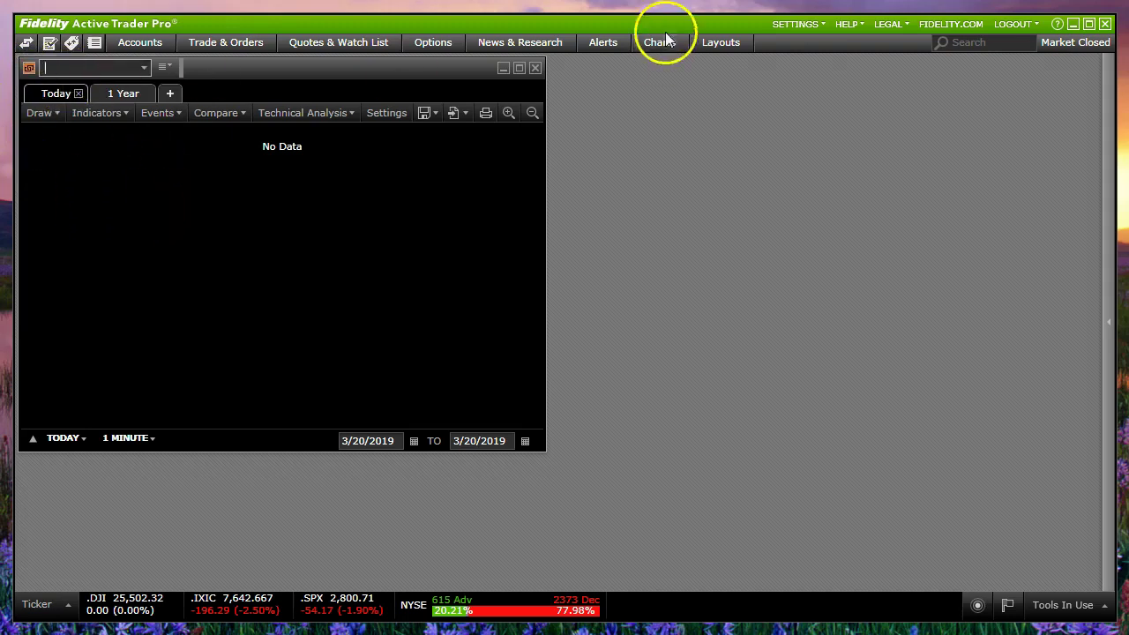
Load the AMZN symbol into the new chart and maximize the chart window.
text(AMZN)
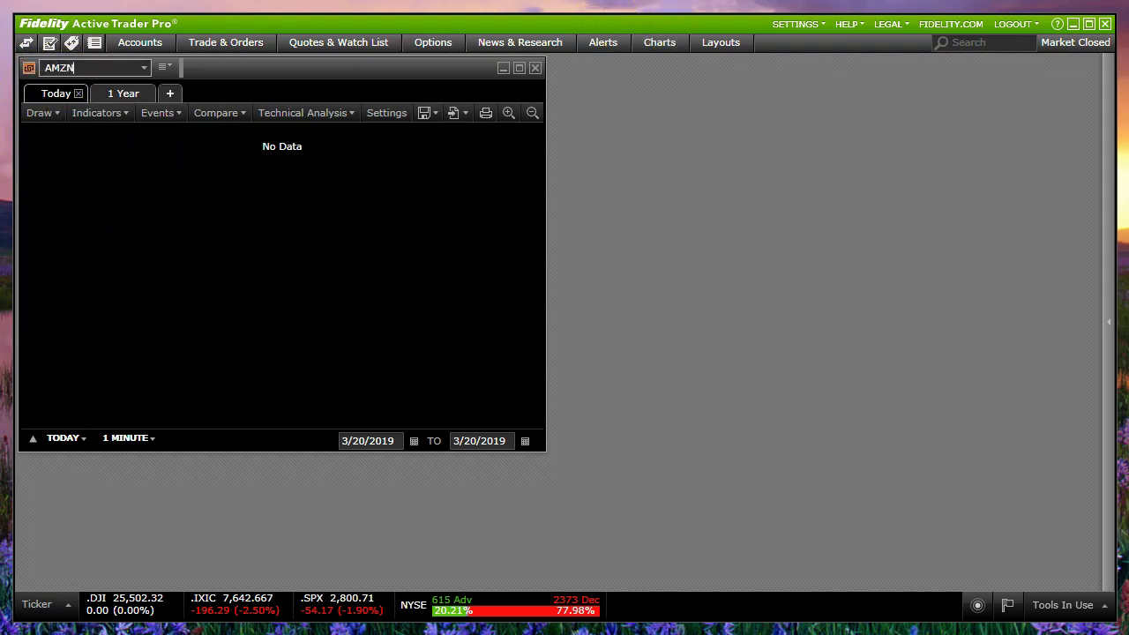
key(Return)
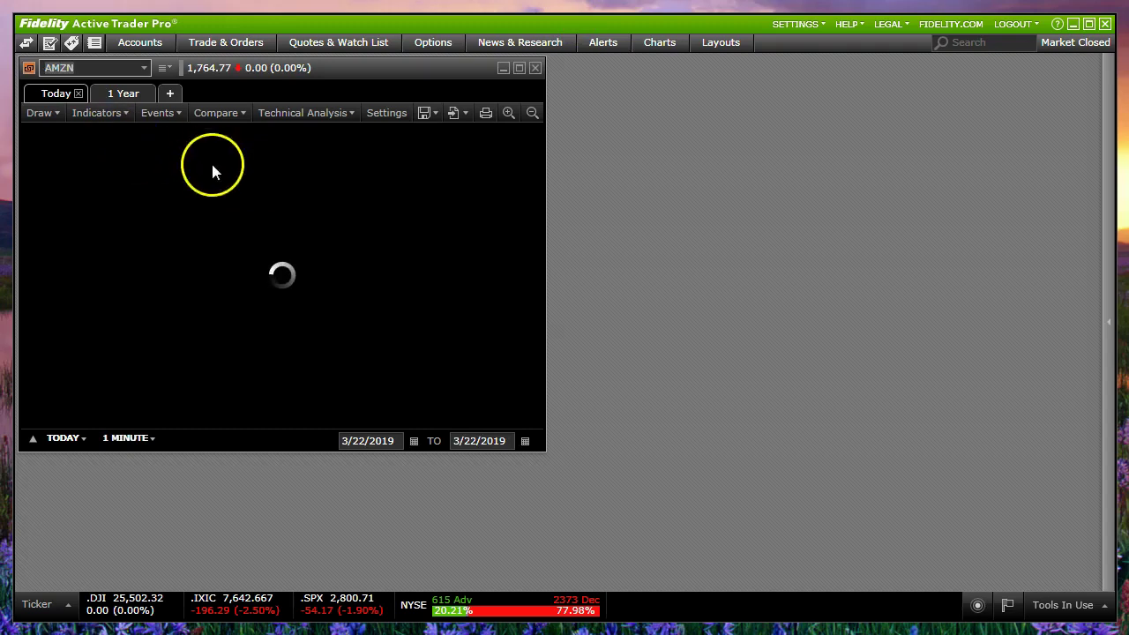
click(520, 68)
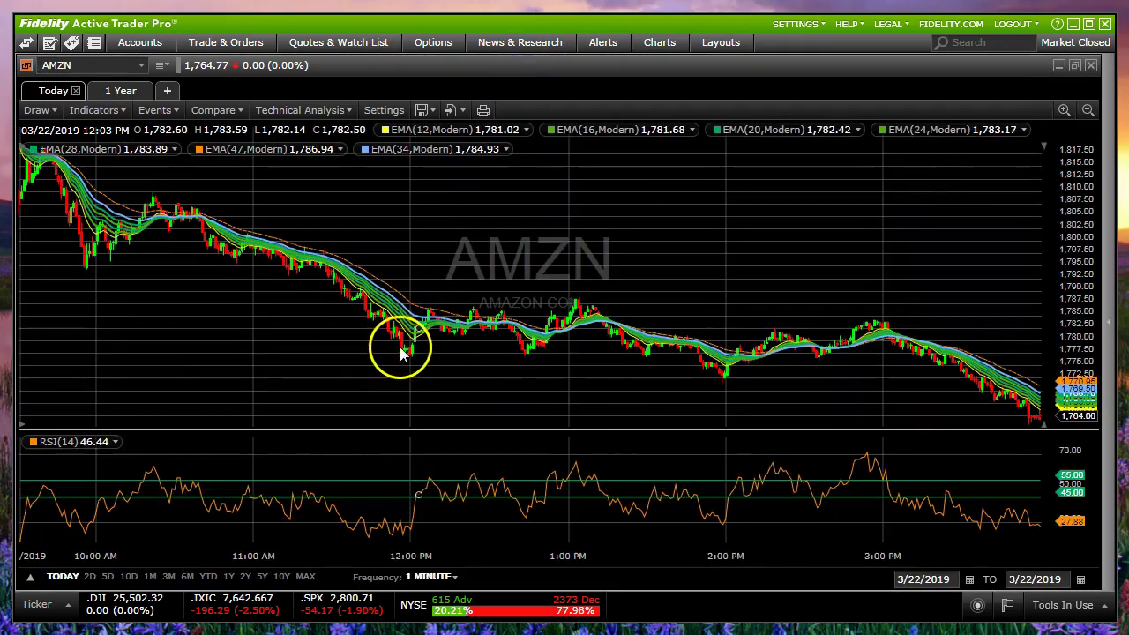
Try the AMZN chart at 5 minutes, and settle on a 10-minute frequency with a 2D timeframe.
click(454, 578)
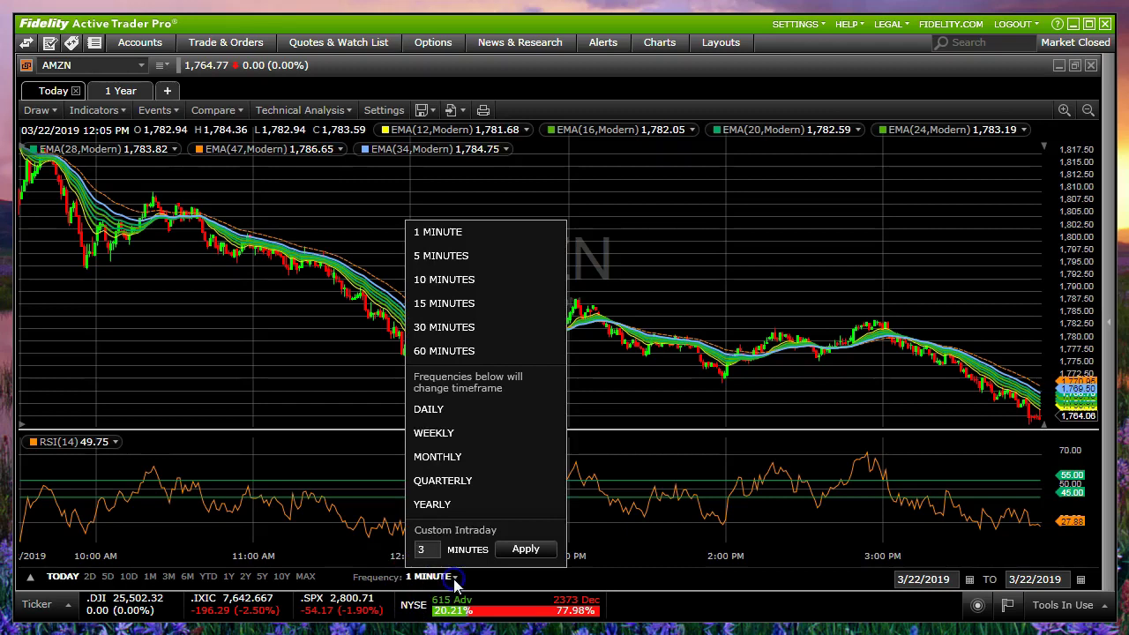
click(433, 257)
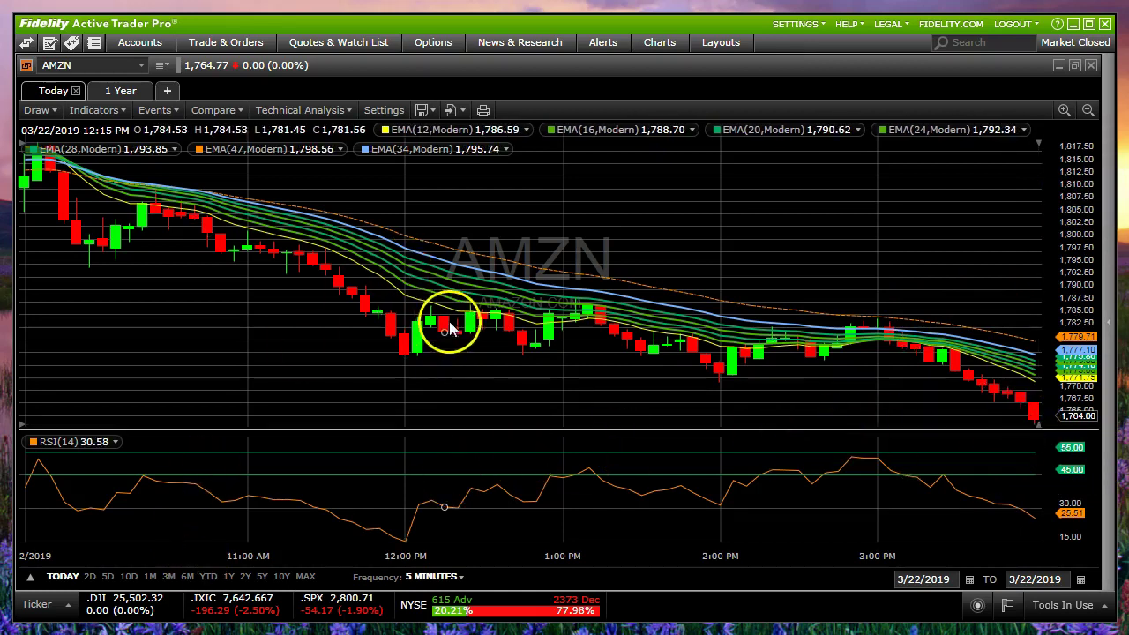
click(460, 578)
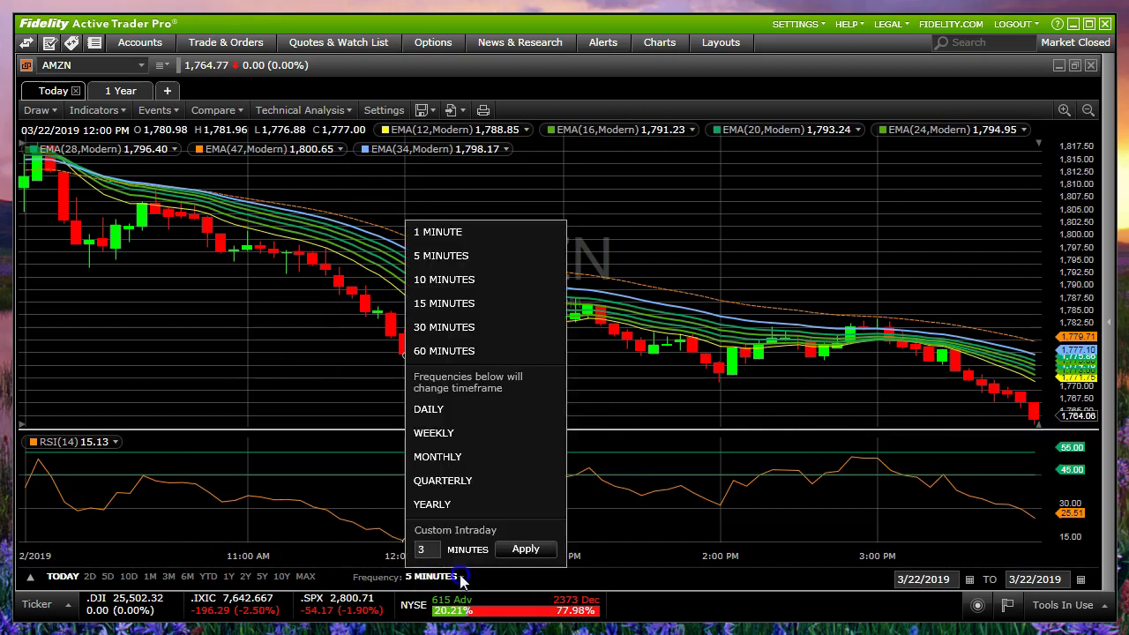
click(440, 280)
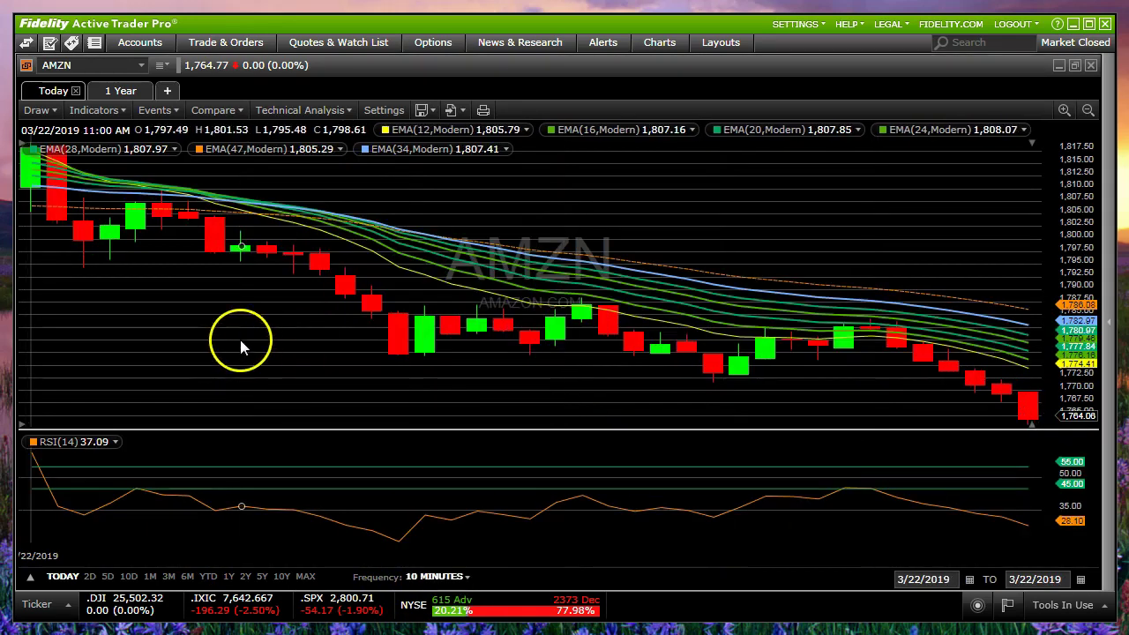
click(90, 578)
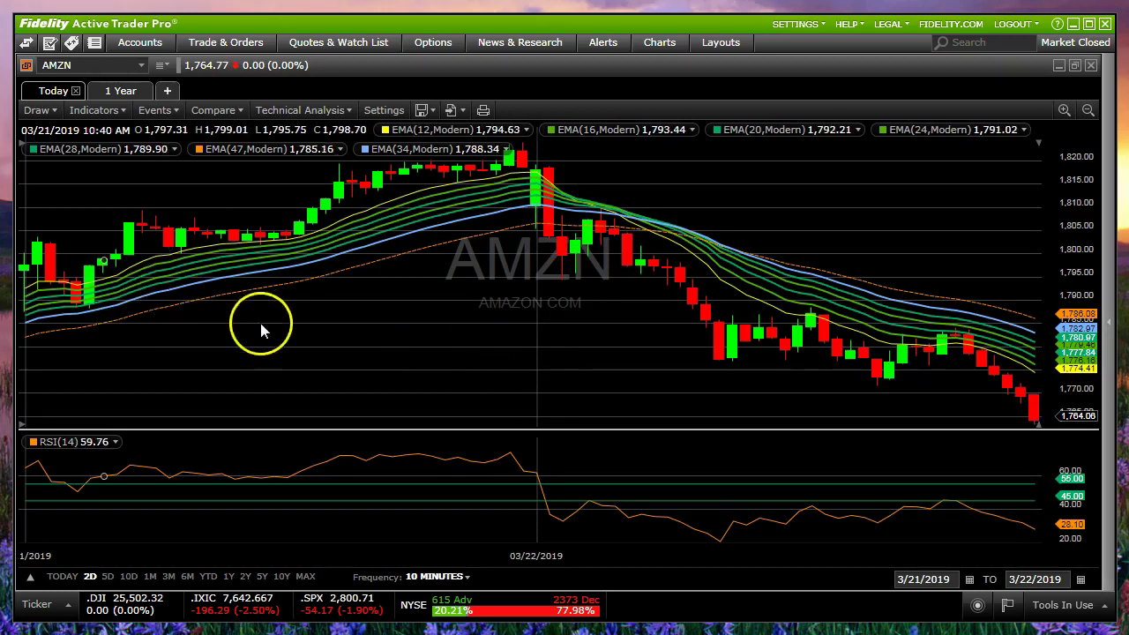
Show the list of saved chart setups and close it without choosing one.
click(422, 110)
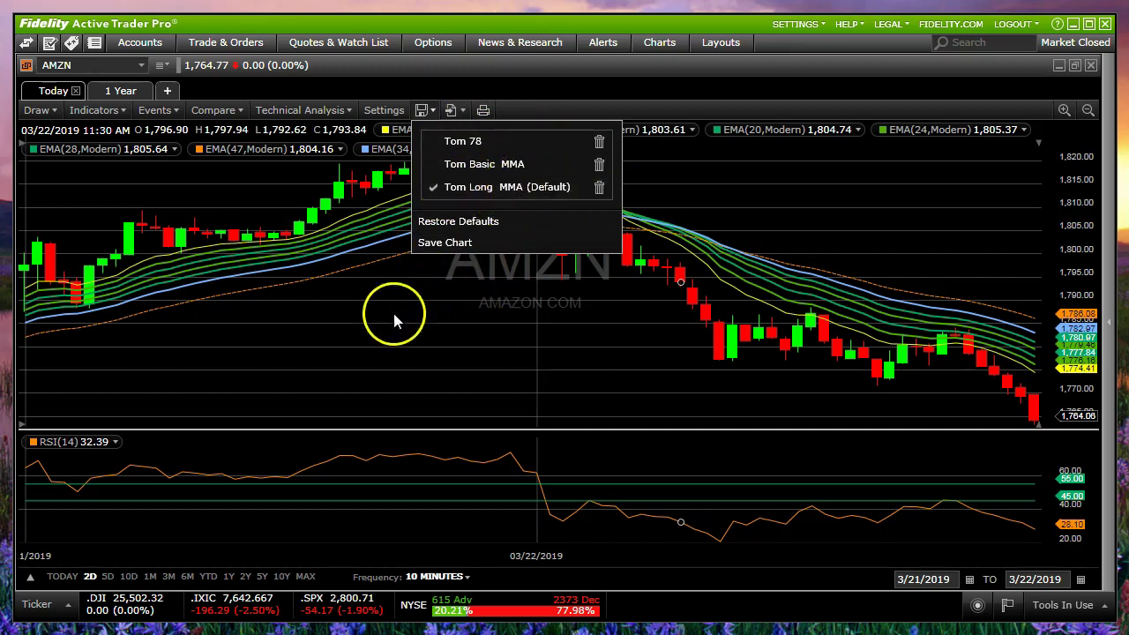
click(176, 202)
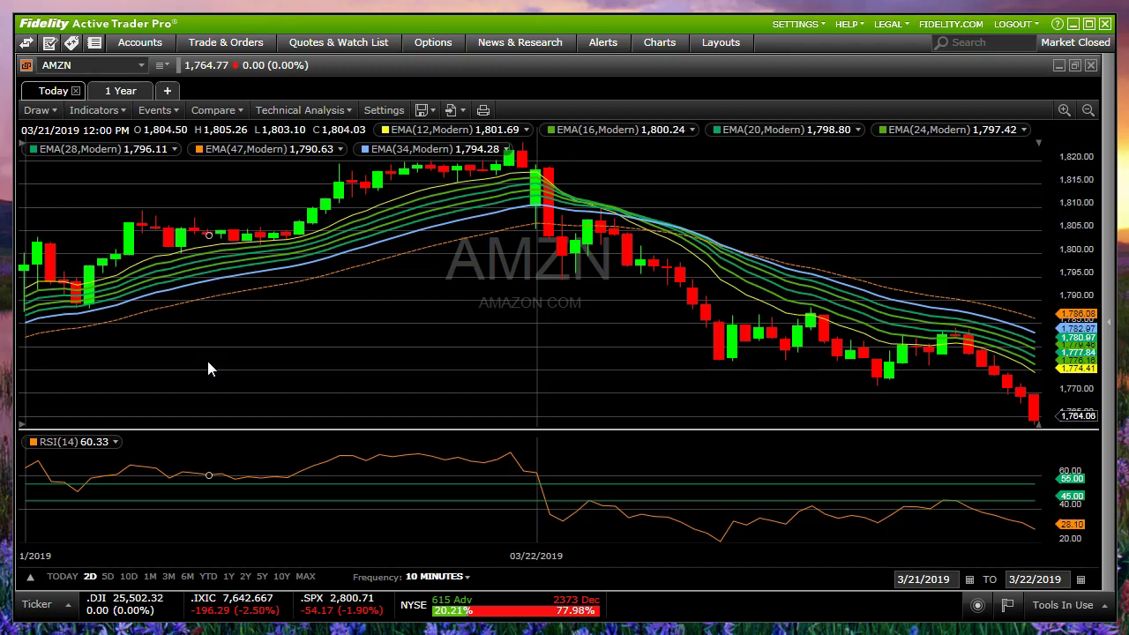
drag(220, 401, 125, 336)
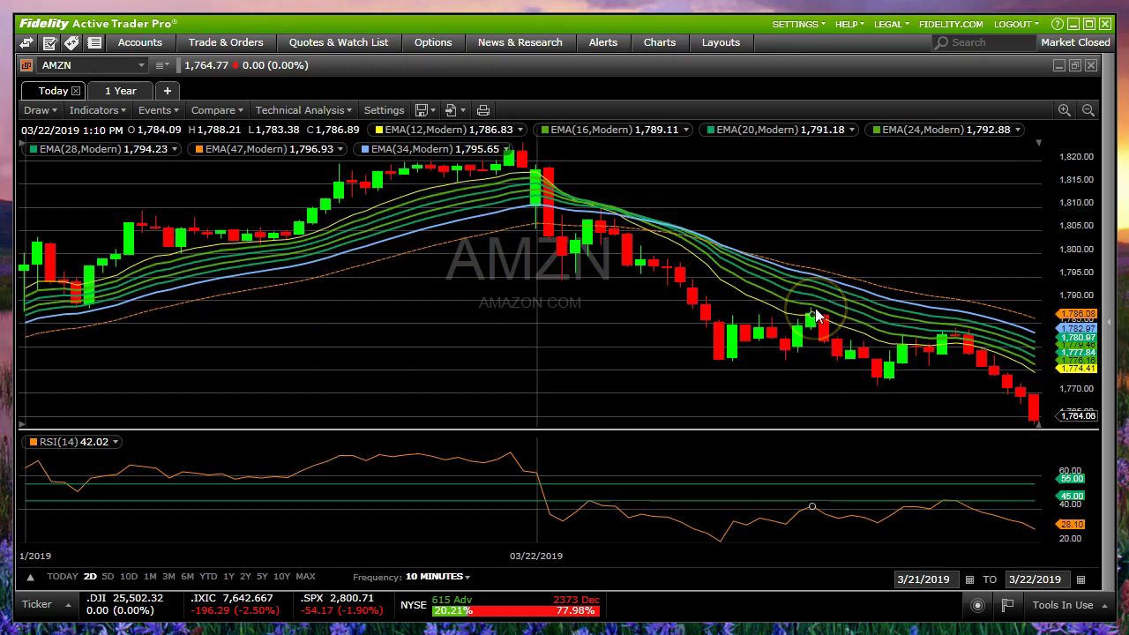
click(962, 331)
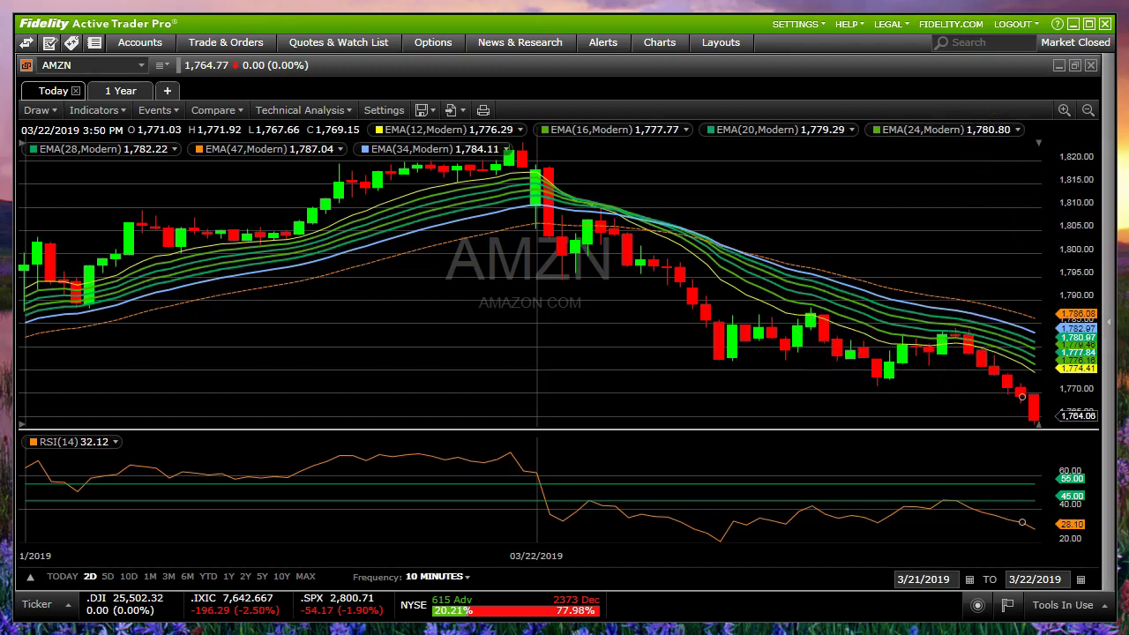
click(990, 187)
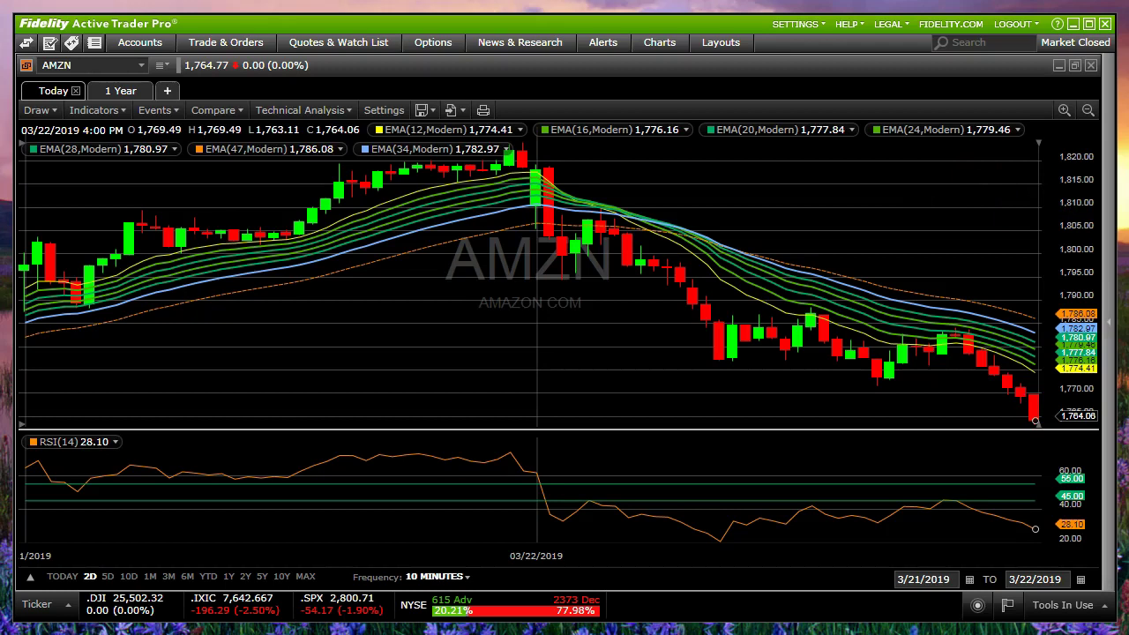
click(491, 164)
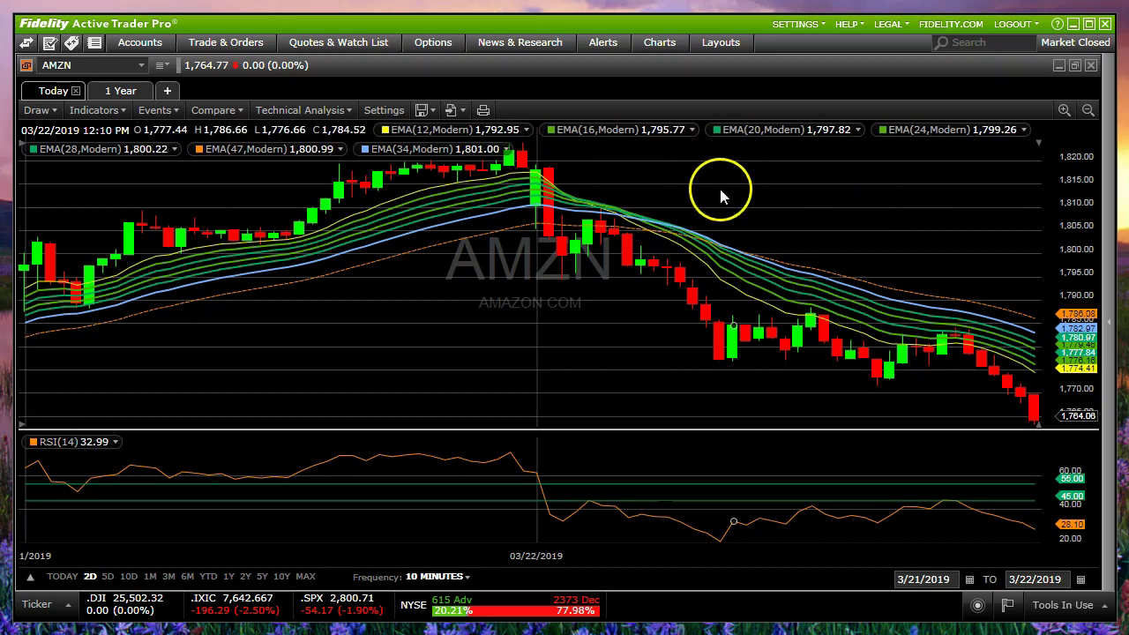
View the modify options of the 12-period EMA indicator and leave them.
right_click(429, 129)
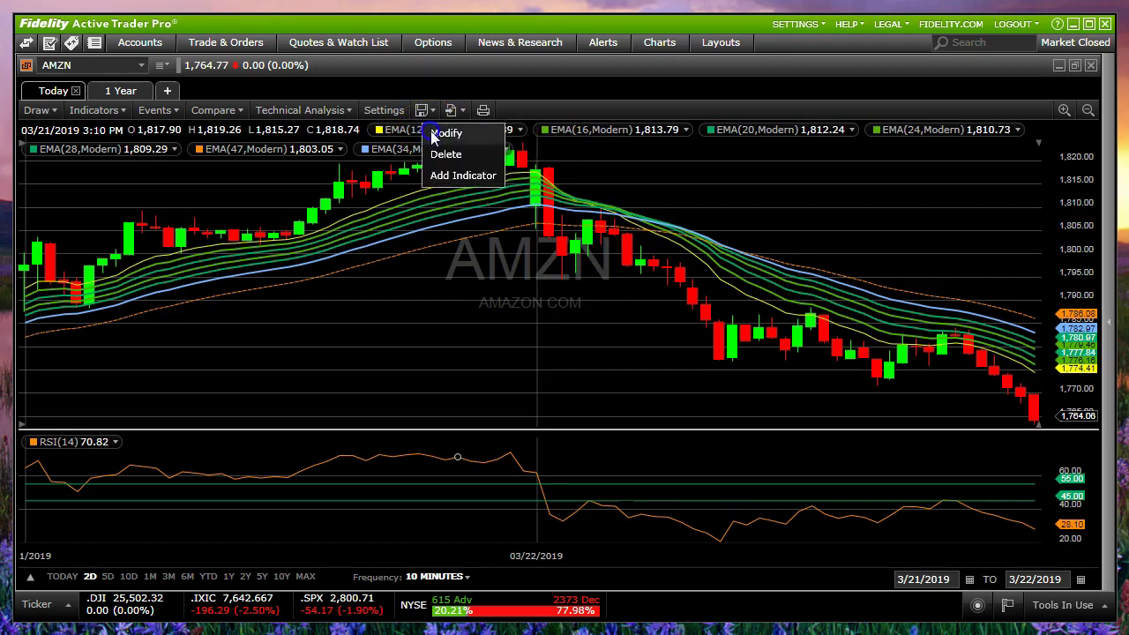
click(441, 132)
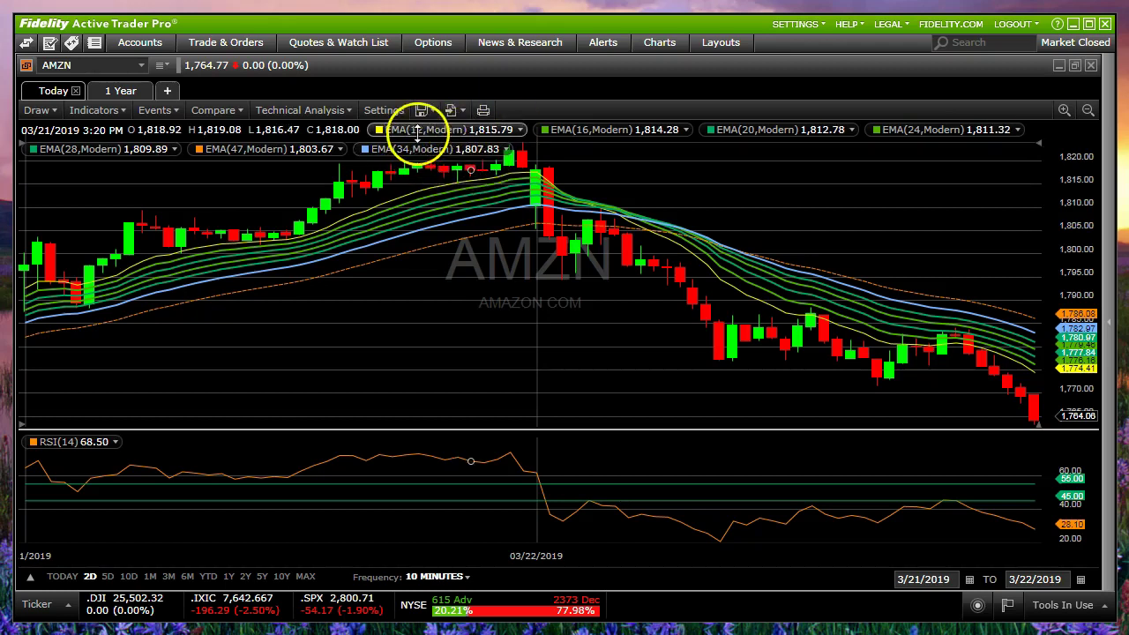
click(433, 132)
click(242, 253)
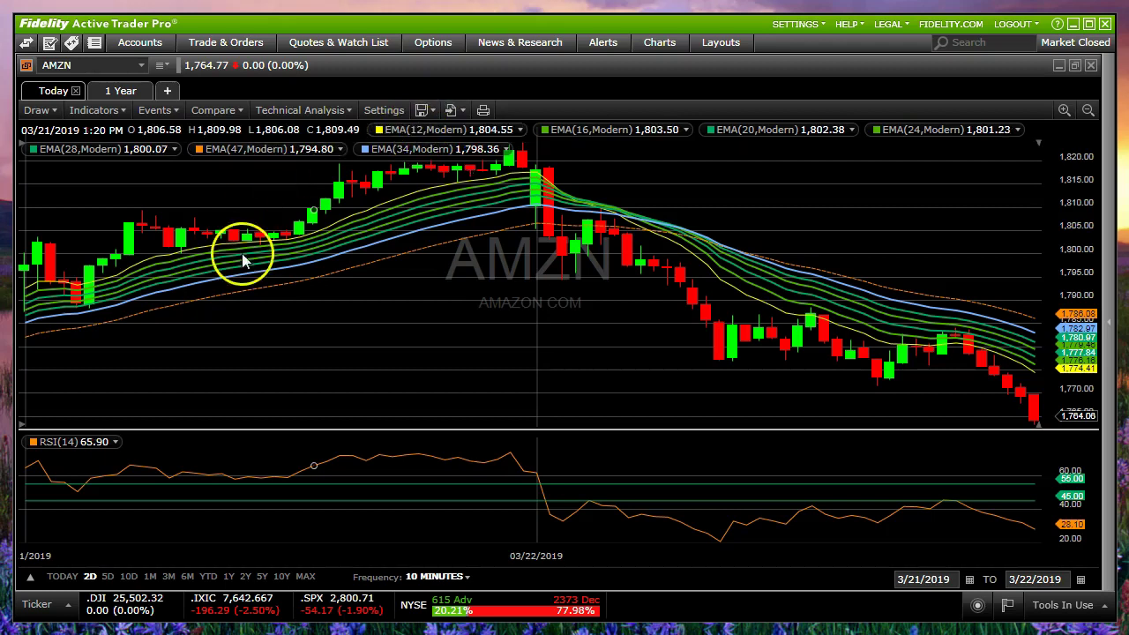
Browse the alphabetical indicator list through to its last page, passing Exponential Moving Average and MACD.
click(86, 110)
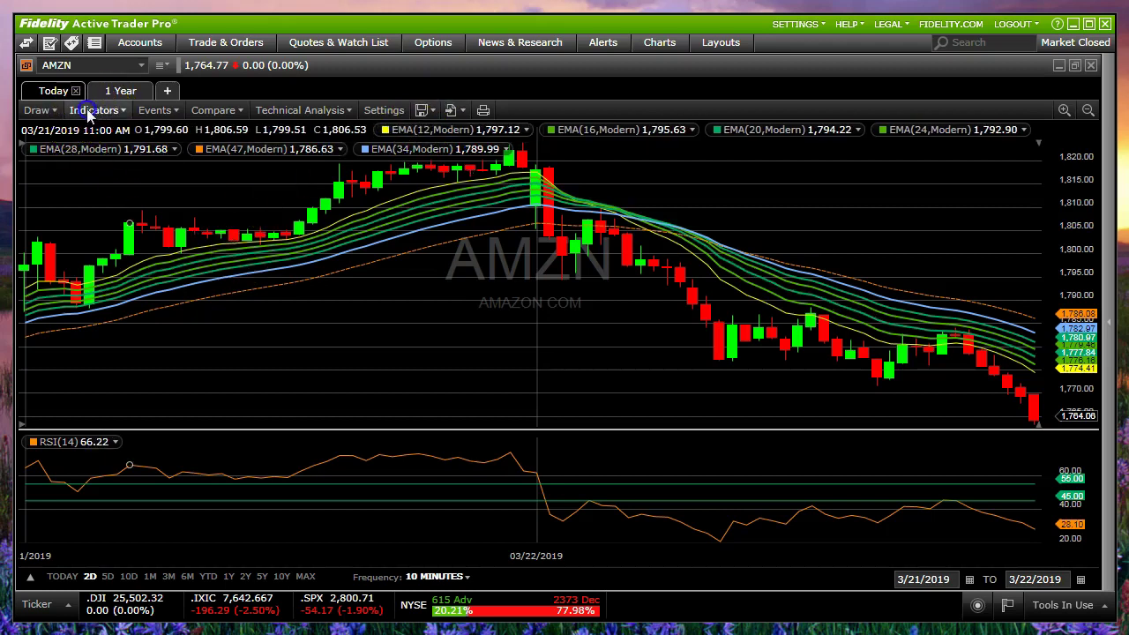
click(58, 210)
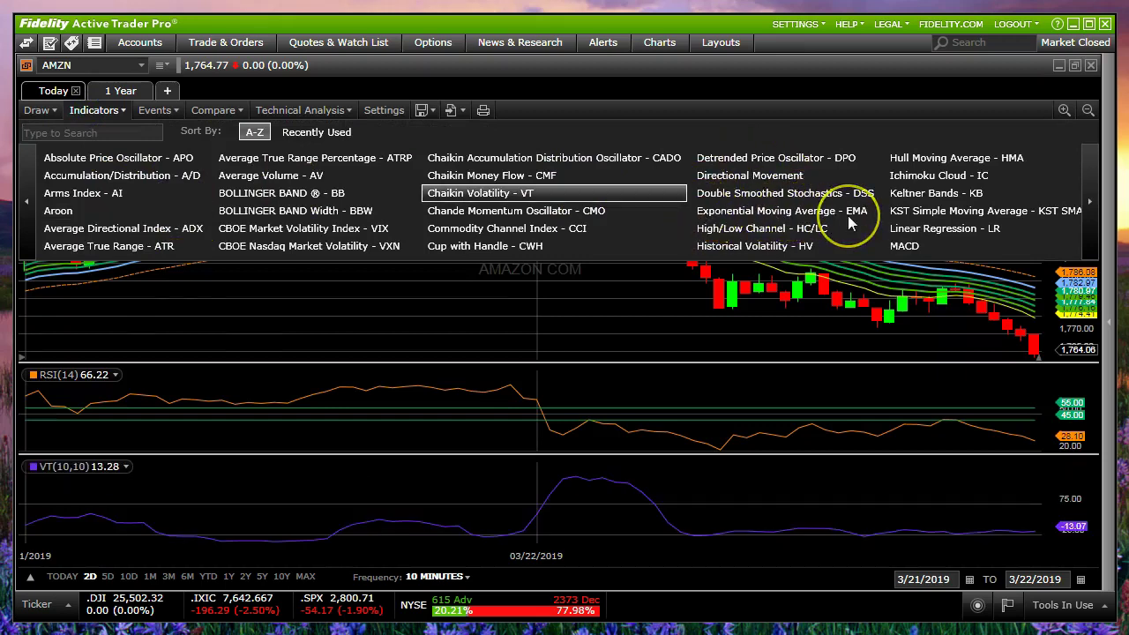
click(848, 216)
click(959, 250)
click(1090, 204)
click(1089, 204)
click(1090, 204)
click(1092, 204)
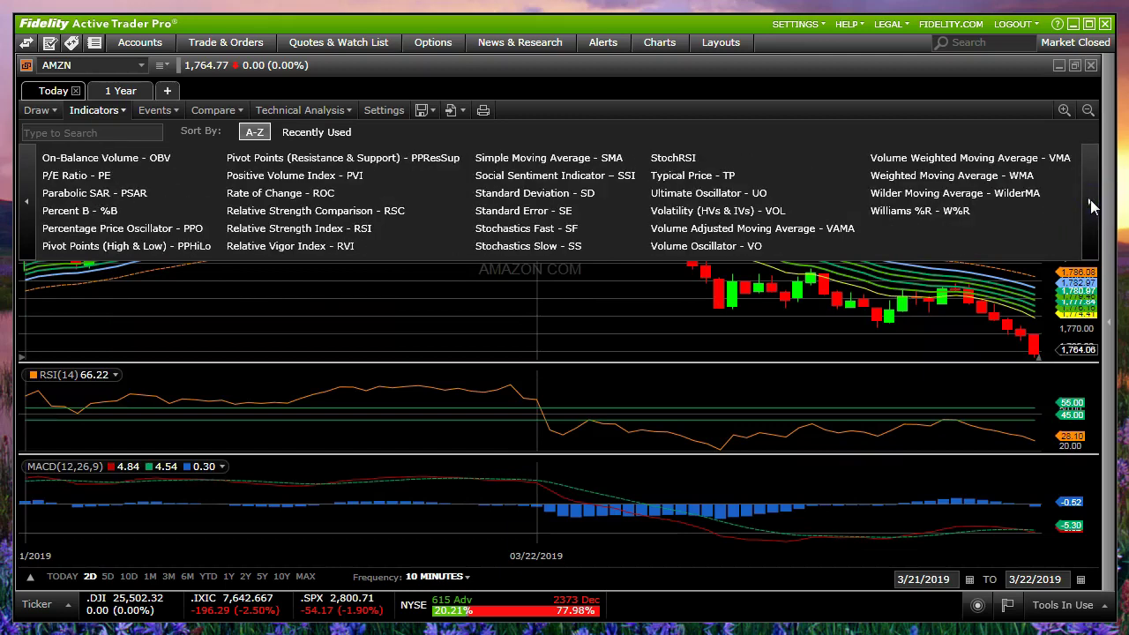
Examine the Volume Oscillator, Relative Vigor Index and Relative Strength Index entries, and close the indicator list without adding any.
click(841, 251)
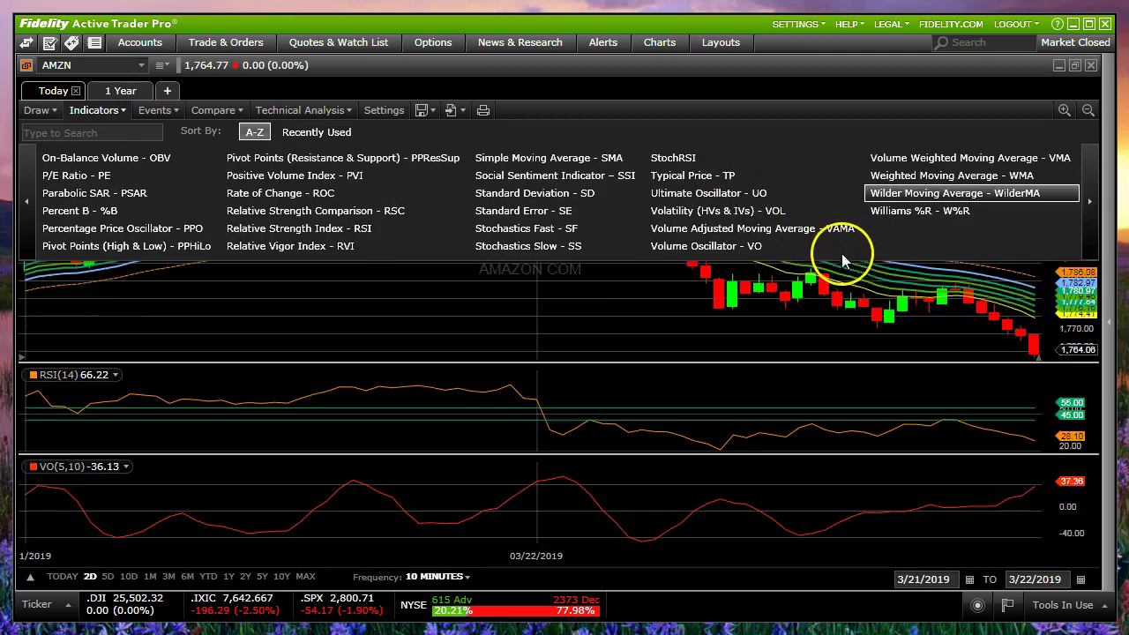
click(351, 249)
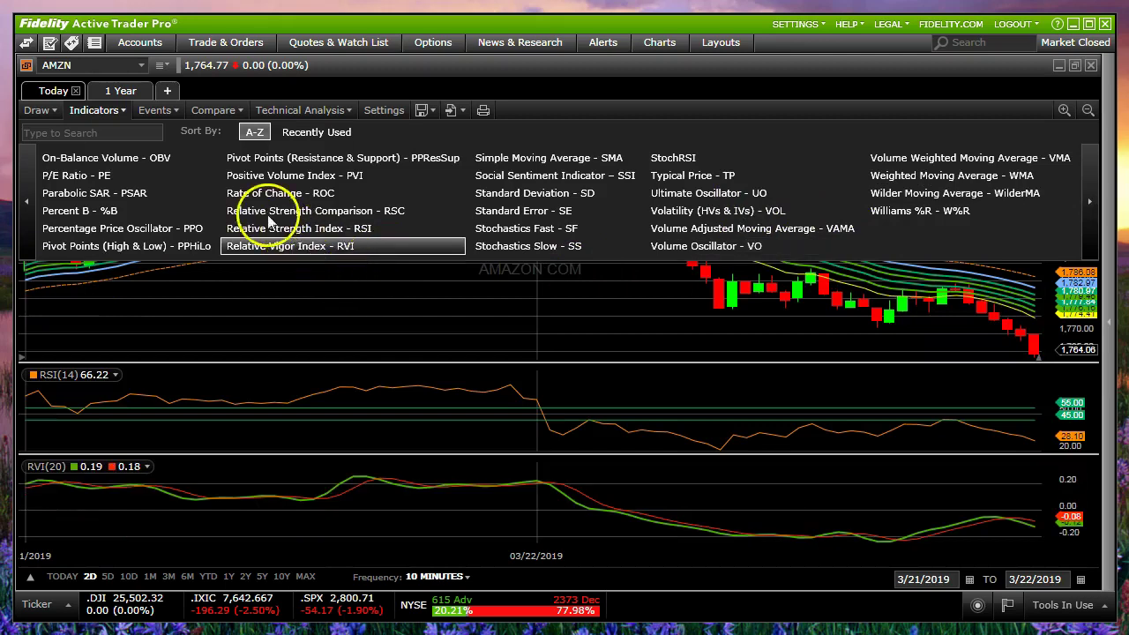
click(361, 211)
click(284, 229)
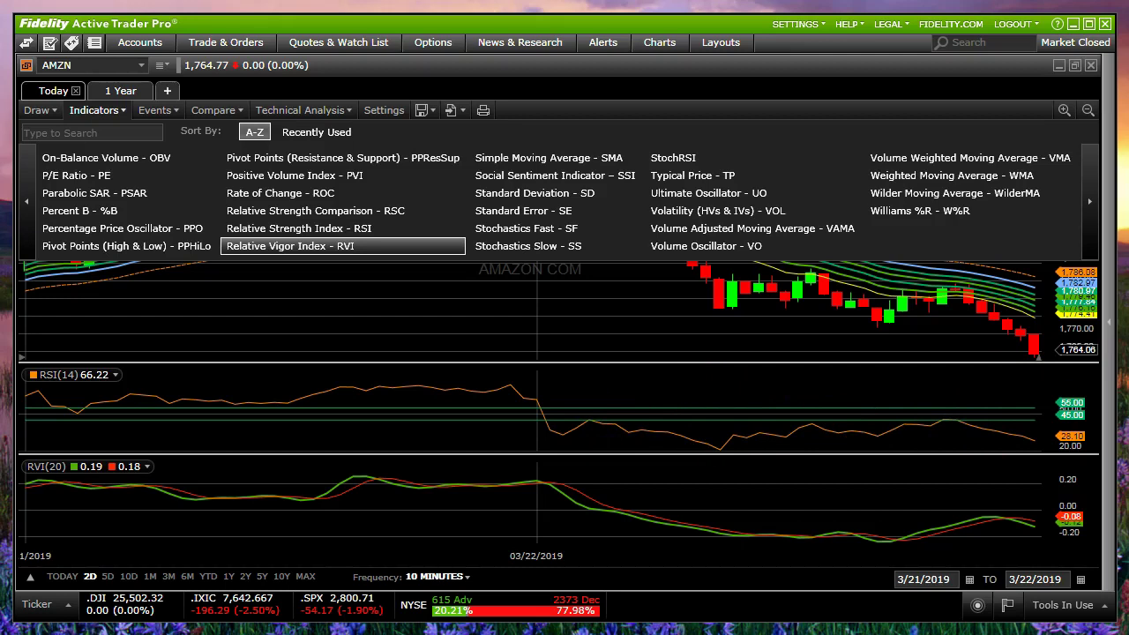
click(281, 315)
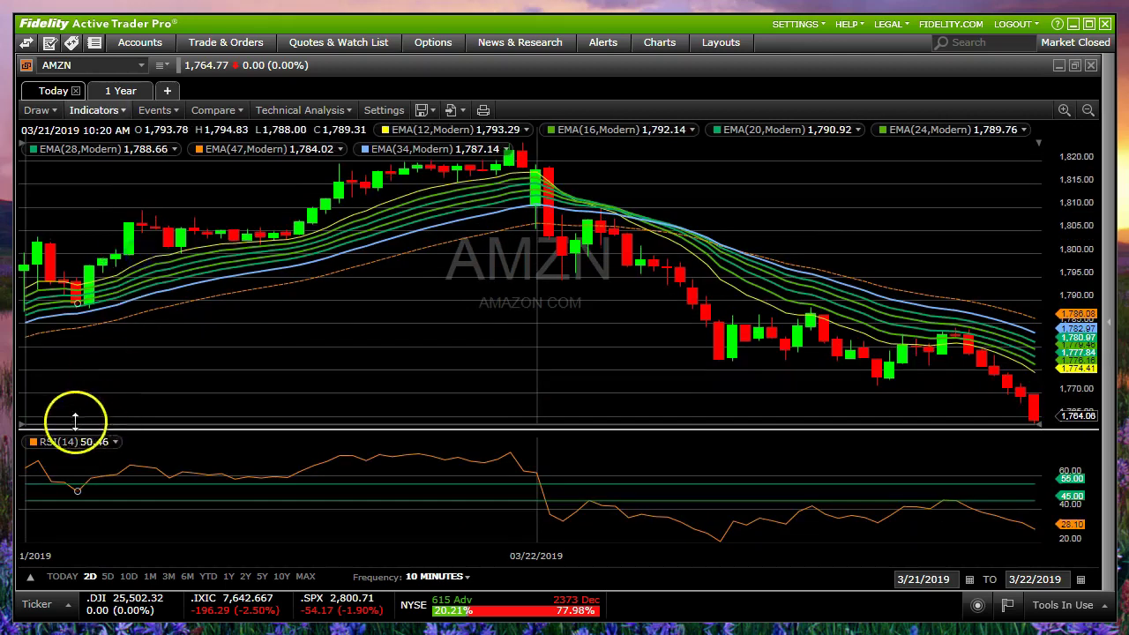
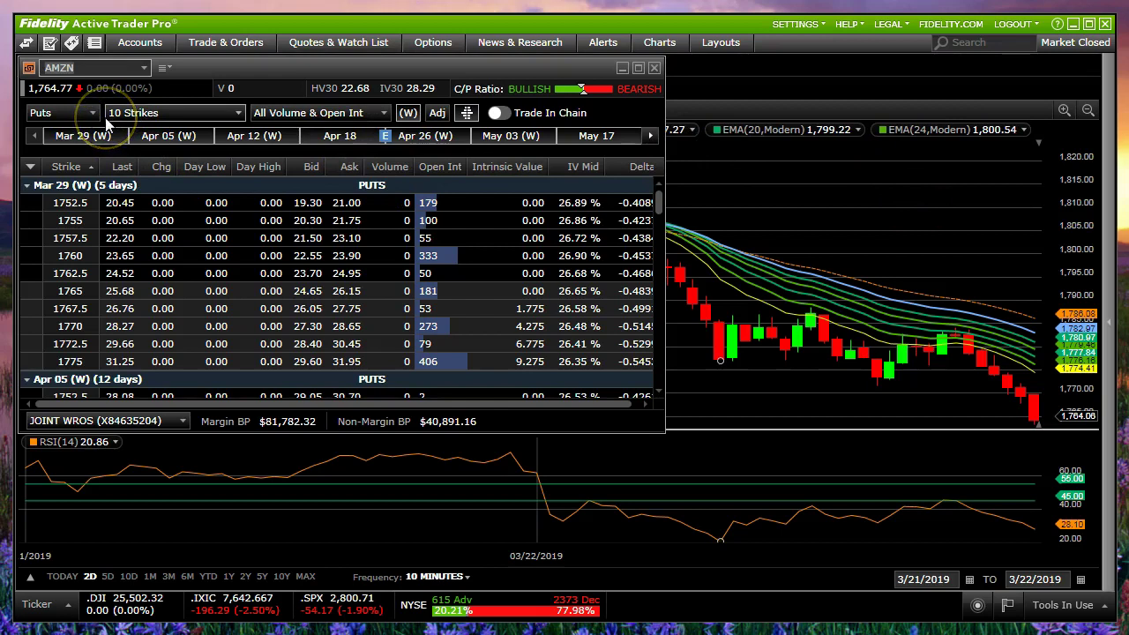
Try displaying 20 strikes in the AMZN put chain, and return it to 10 strikes.
click(240, 113)
click(125, 176)
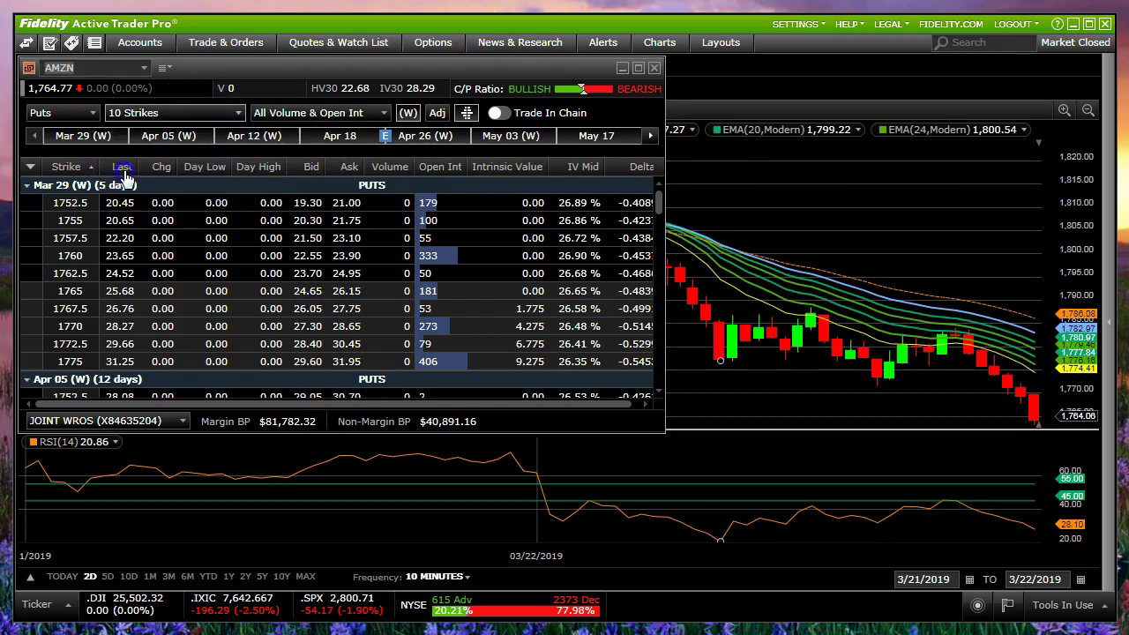
click(237, 112)
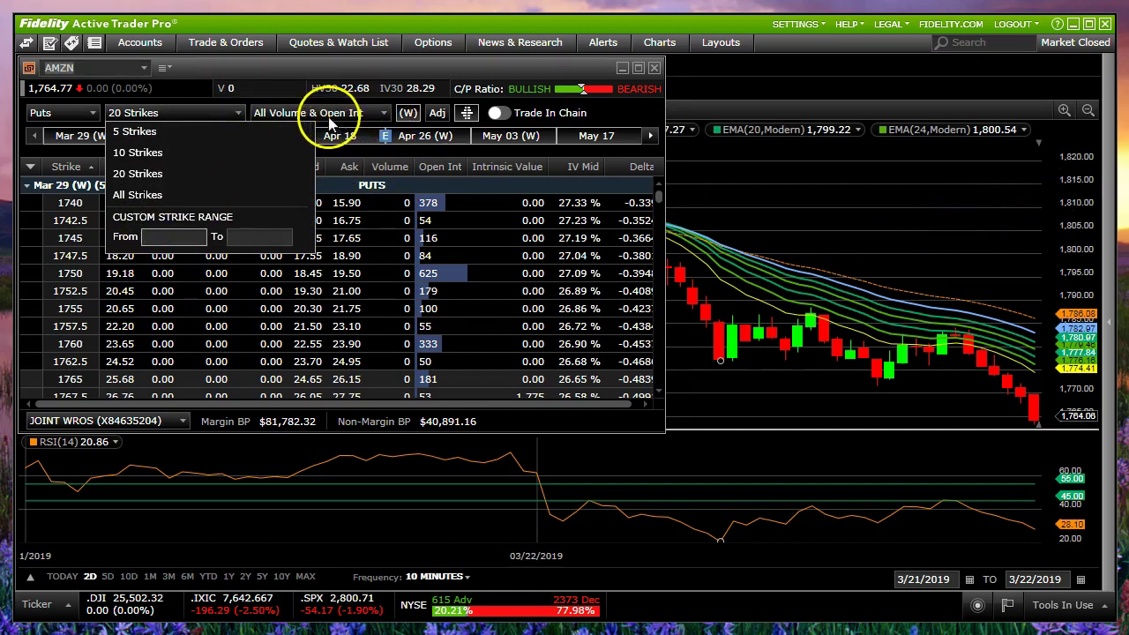
click(138, 152)
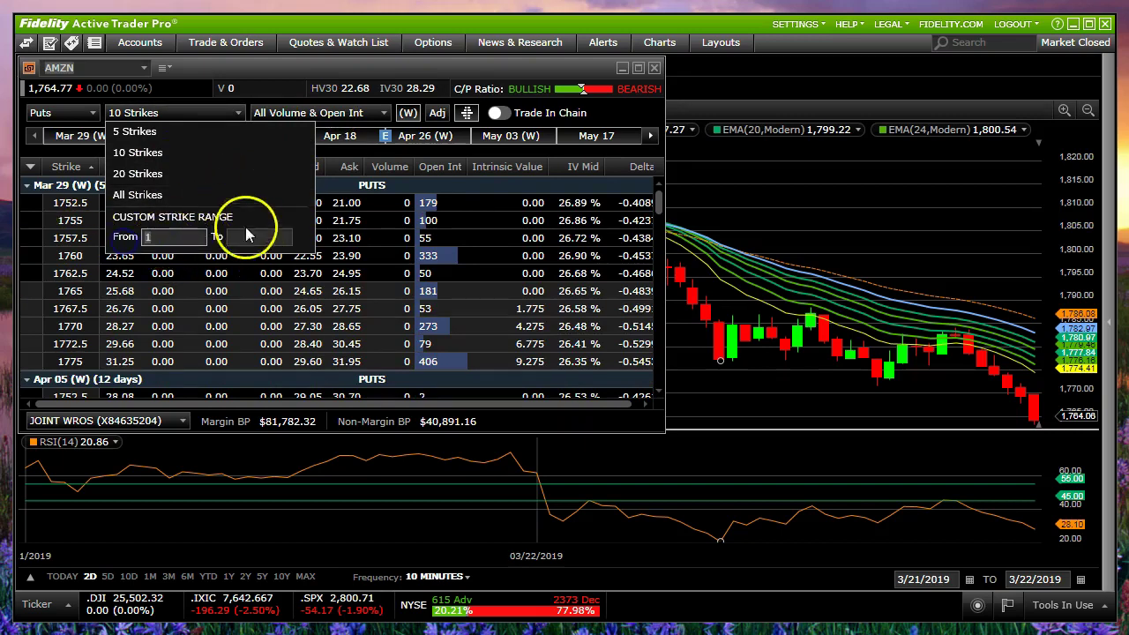
Limit the AMZN put chain to a custom strike range from 1750 to 1800 and make its window taller.
text(1,7)
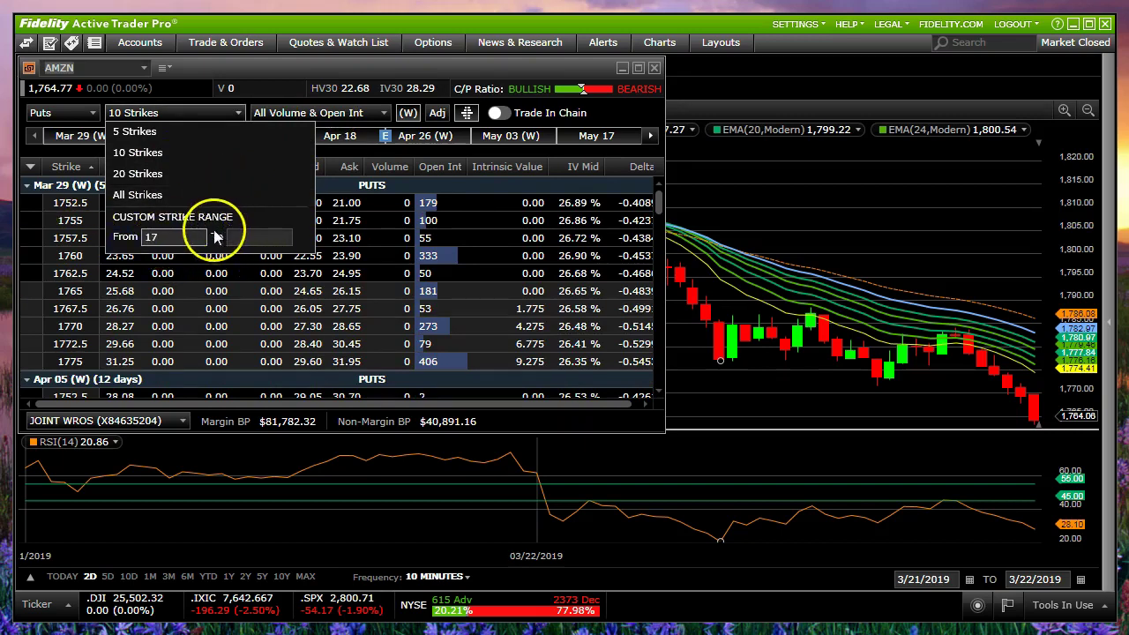
text(50)
click(254, 237)
text(1800)
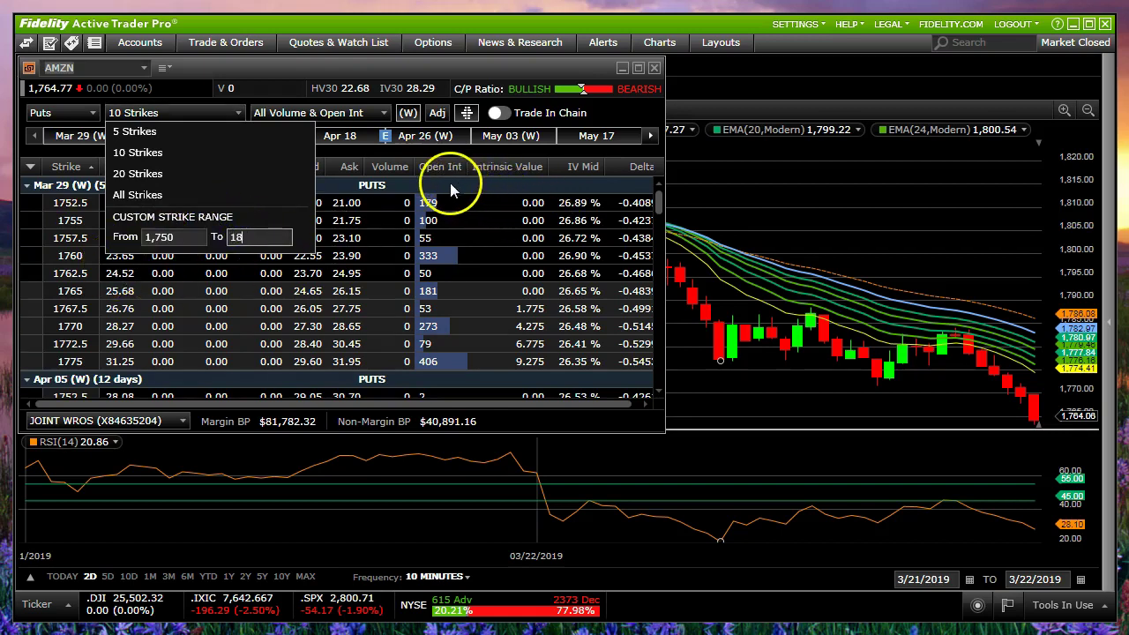
click(678, 177)
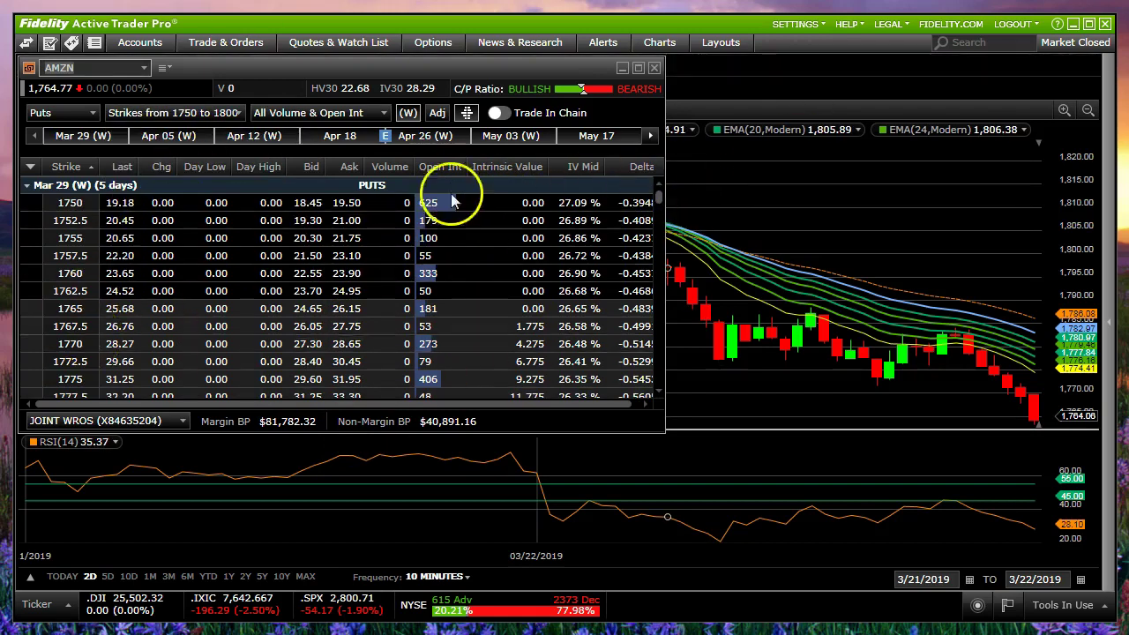
drag(549, 432, 556, 526)
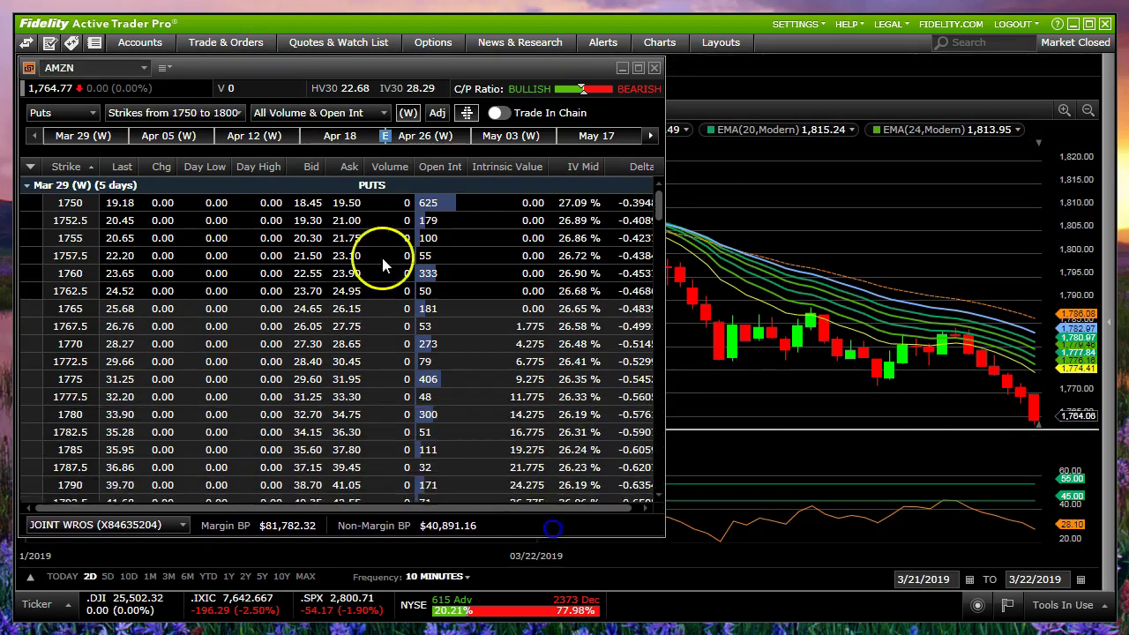
Minimize the option chain and restore it from the list of tools in use.
click(622, 68)
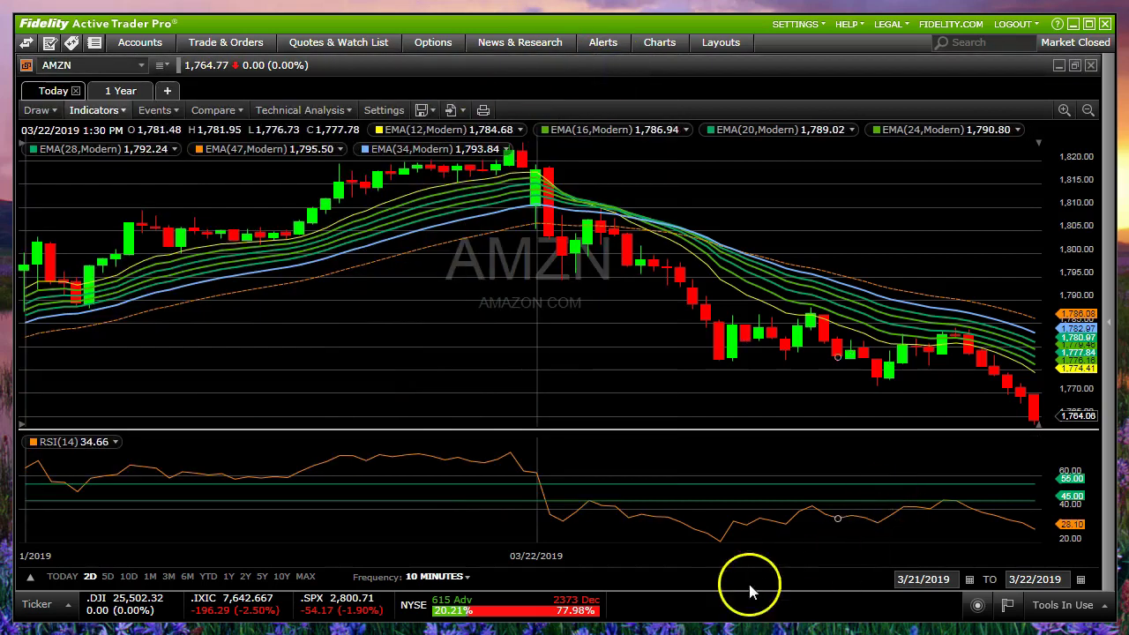
click(1057, 607)
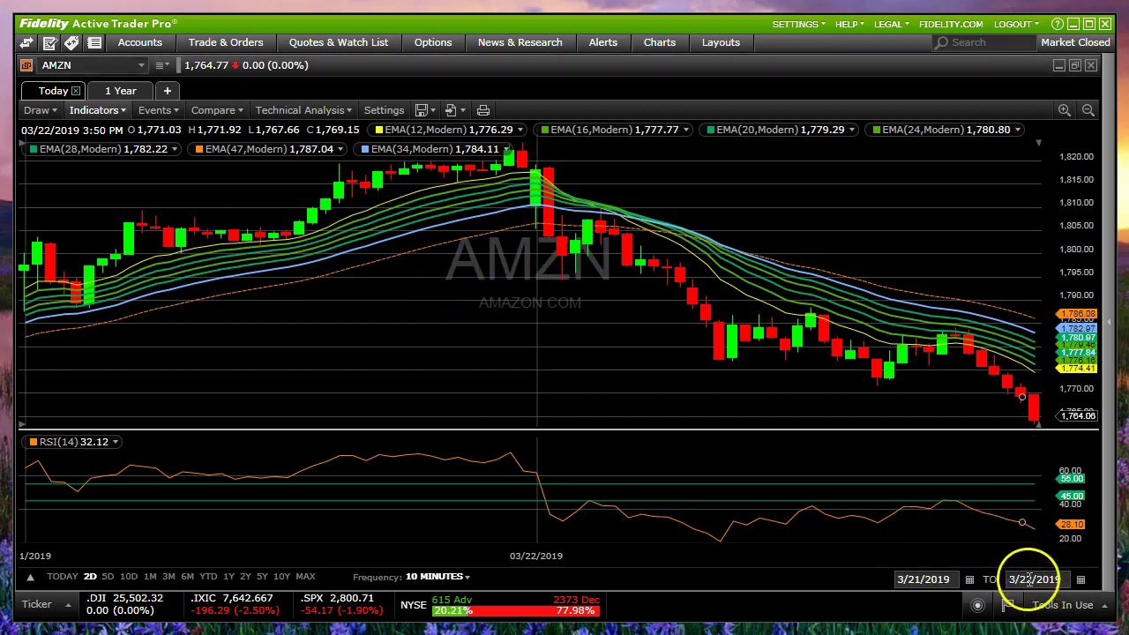
mouse_move(1059, 603)
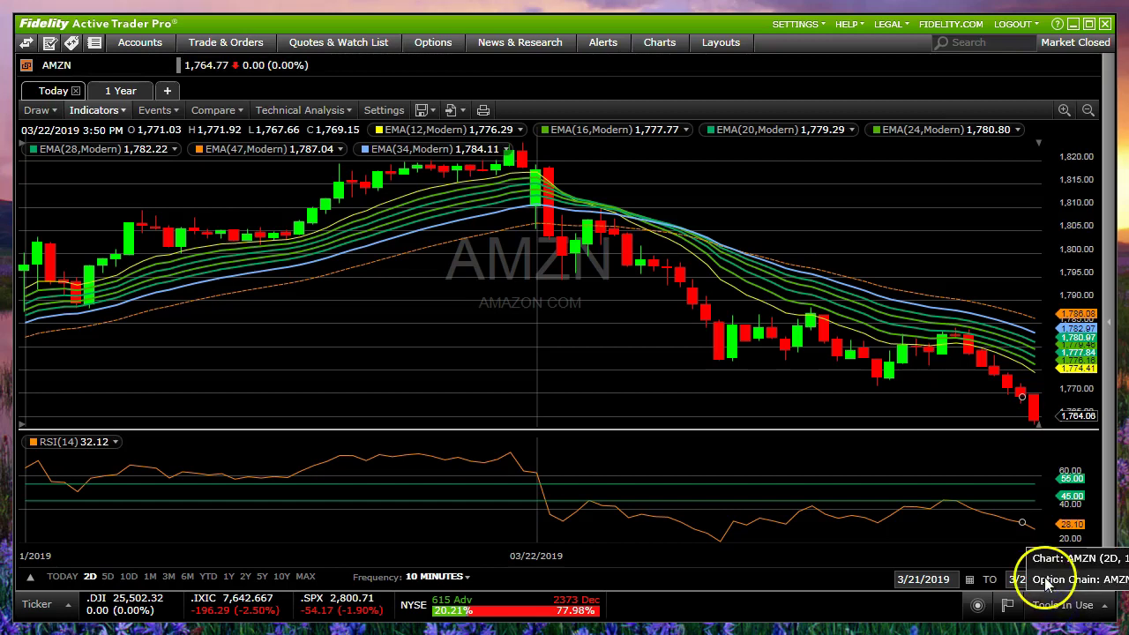
click(1050, 579)
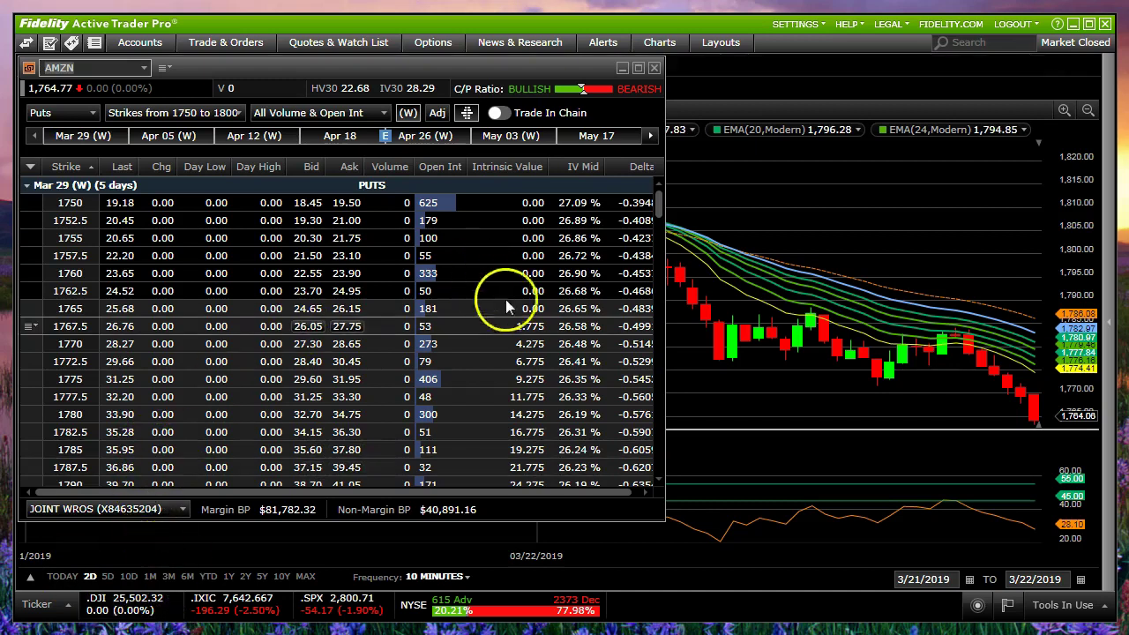
Float the option chain as a separate window, move it over the chart, and dock it again.
right_click(294, 69)
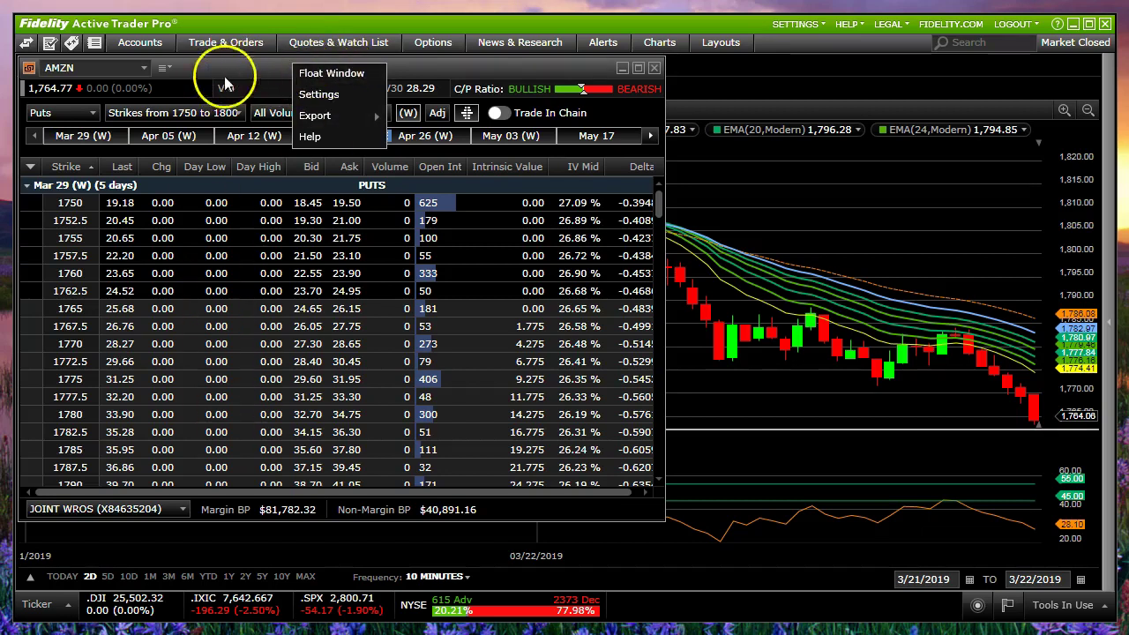
click(334, 75)
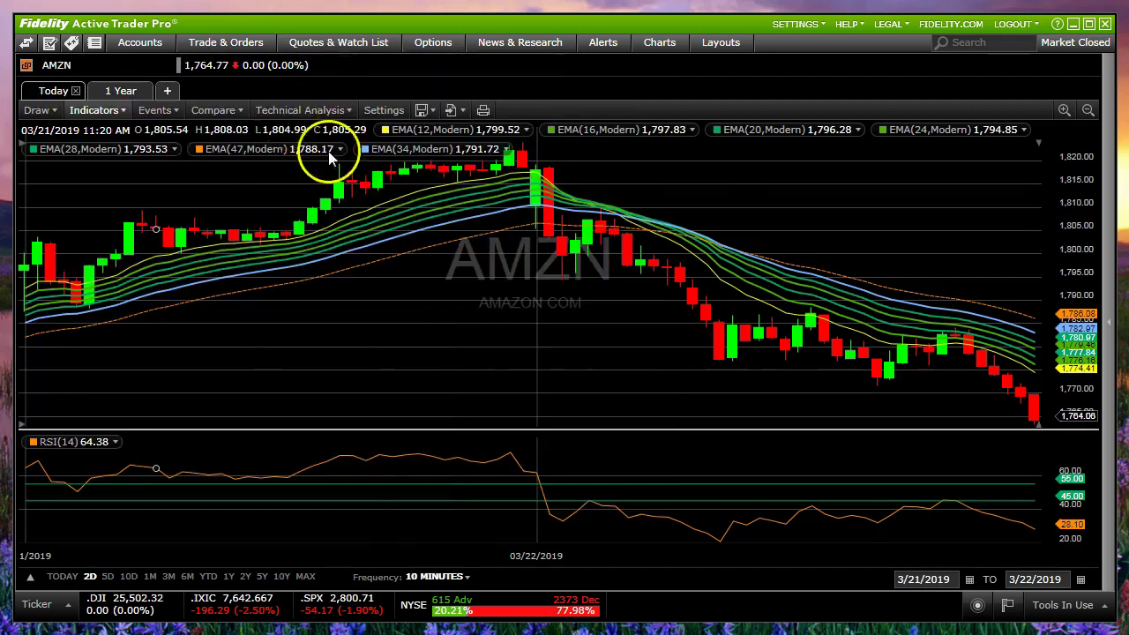
drag(351, 163, 301, 111)
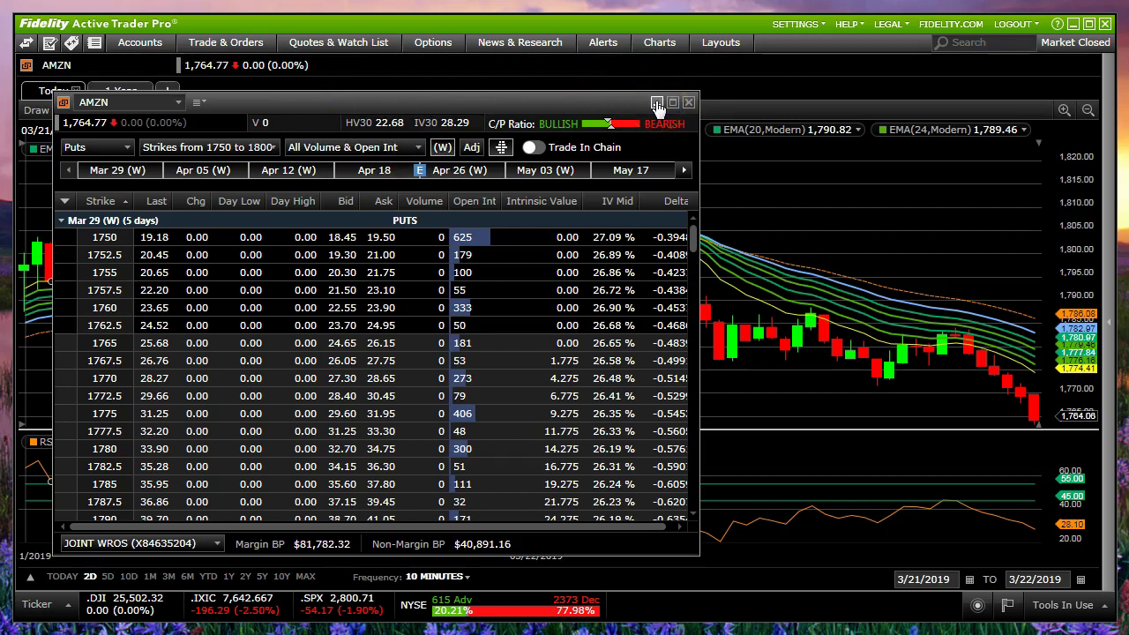
right_click(523, 107)
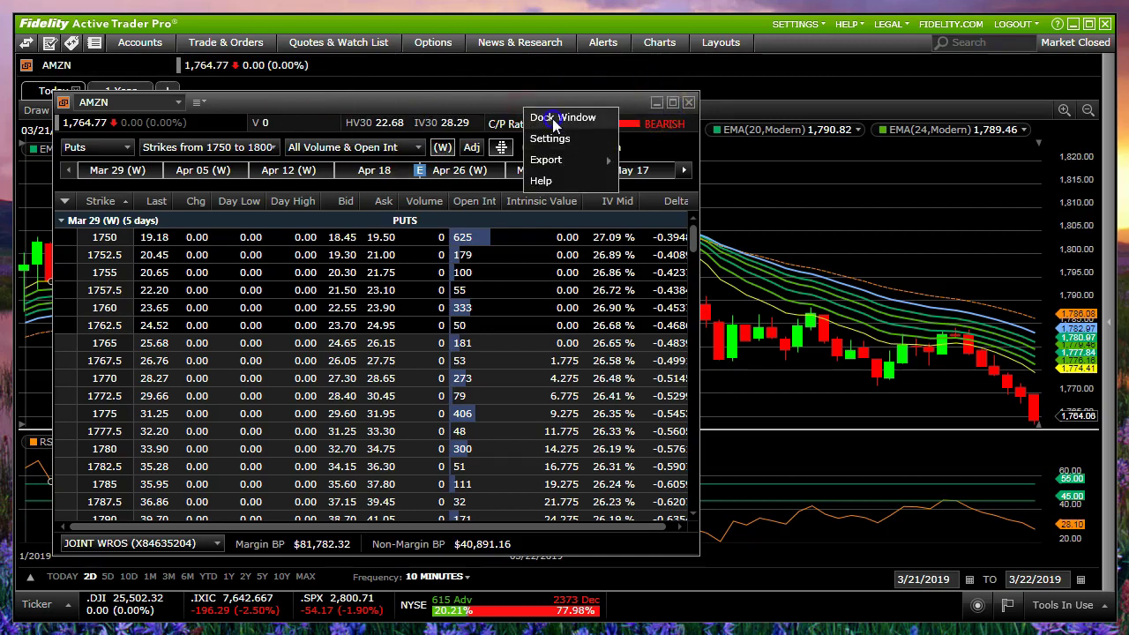
click(552, 118)
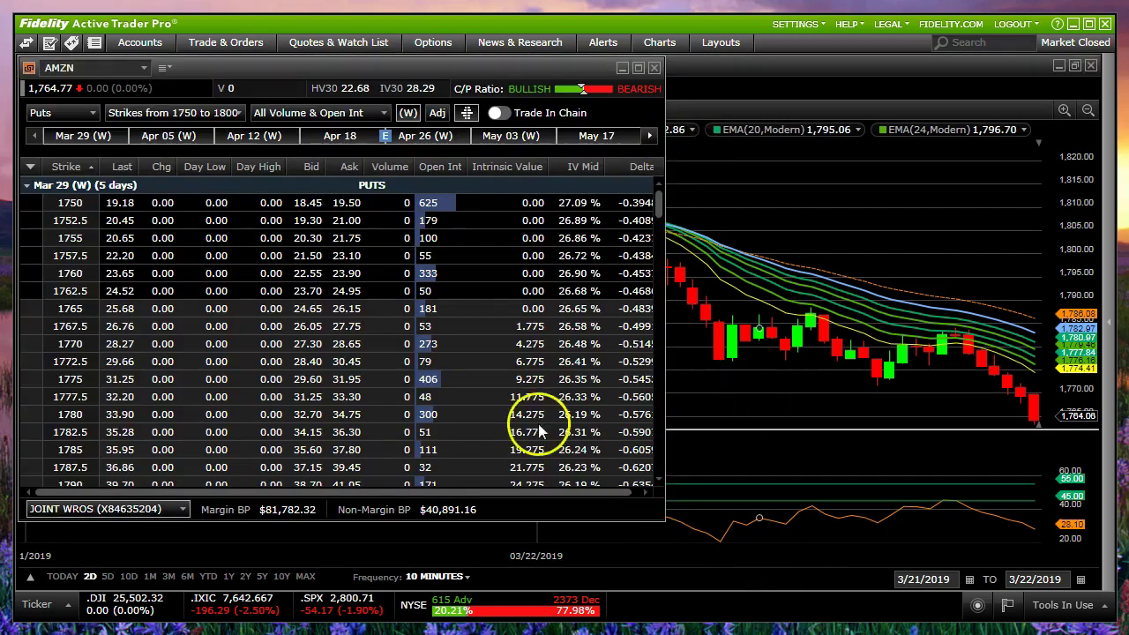
Minimize the docked option chain and narrow the main window to show the full list of tools in use.
click(622, 69)
mouse_move(1062, 616)
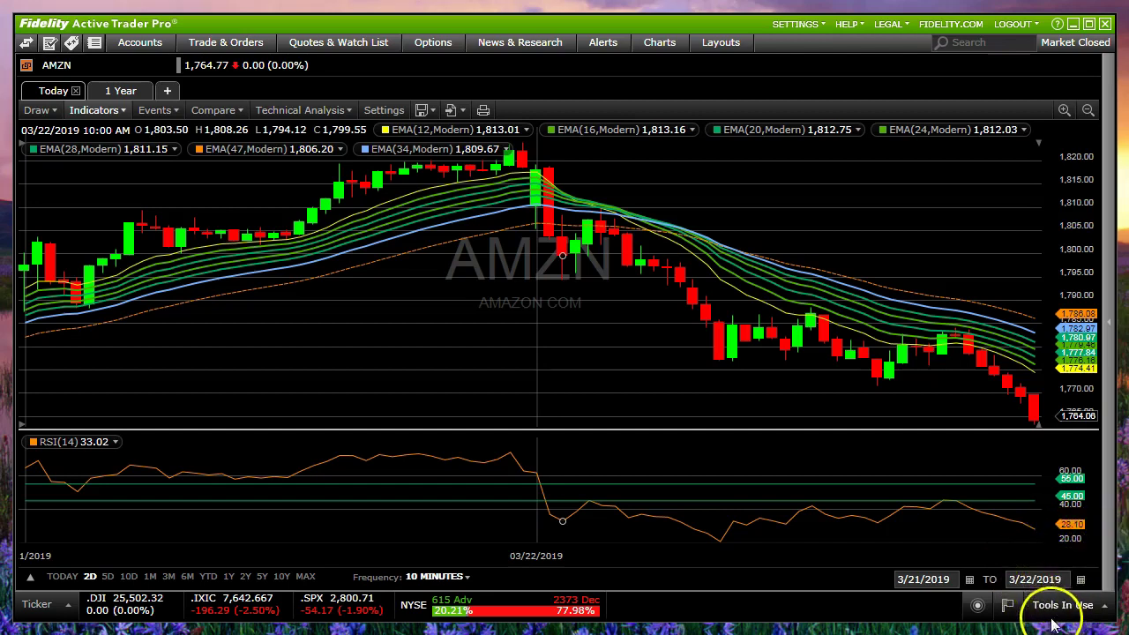
drag(1110, 518, 1011, 519)
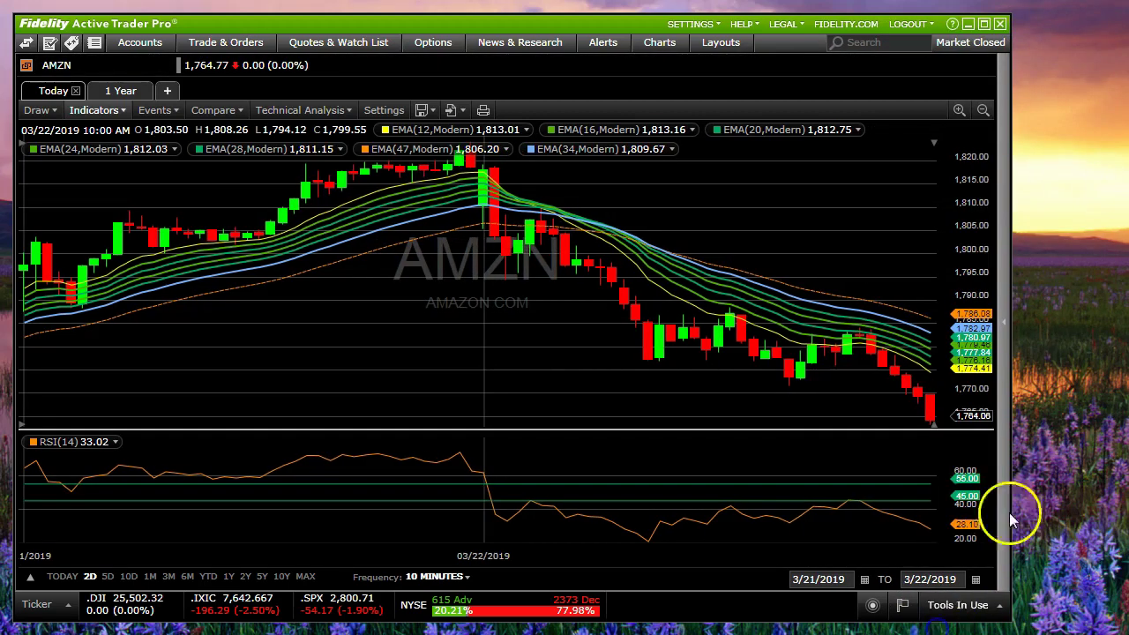
mouse_move(949, 611)
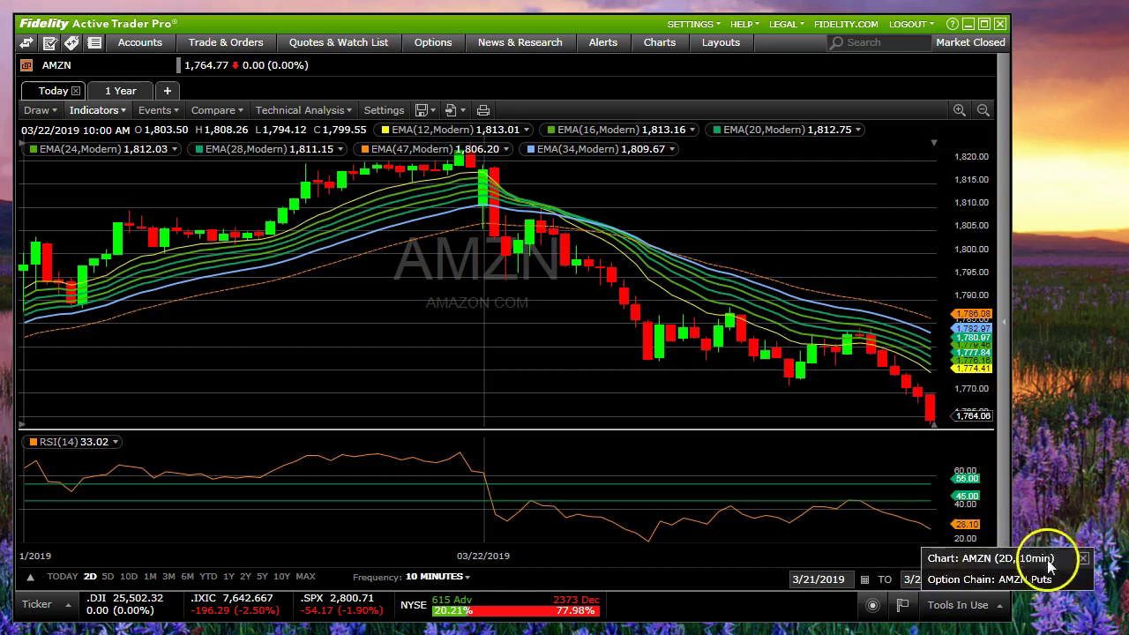
Expand and collapse the empty side panel, and widen the main window again.
click(1007, 532)
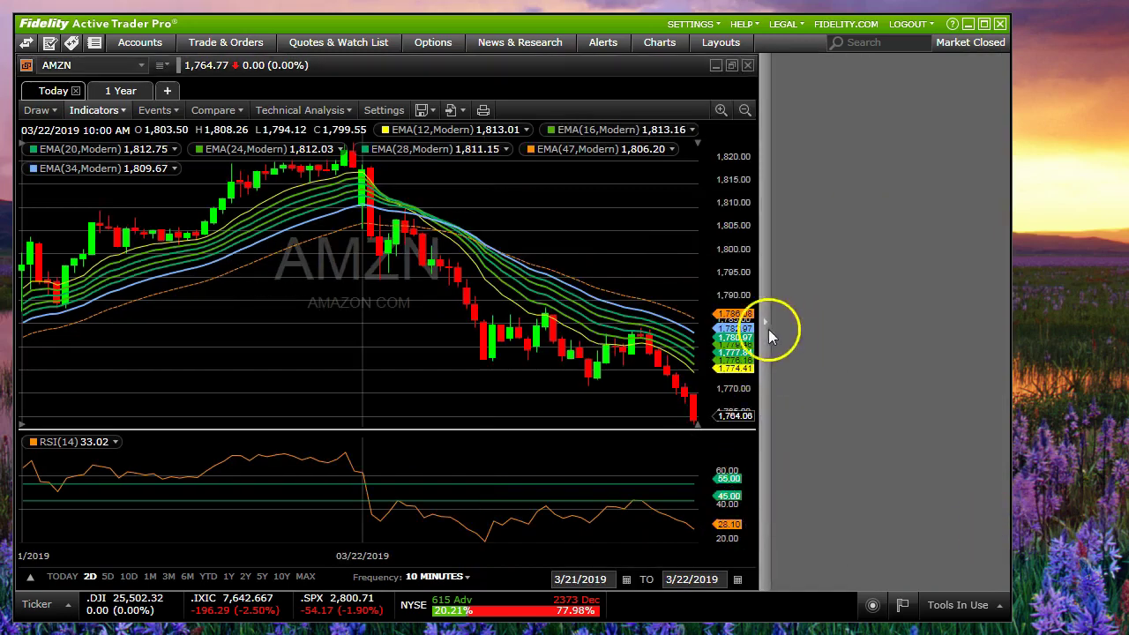
click(765, 322)
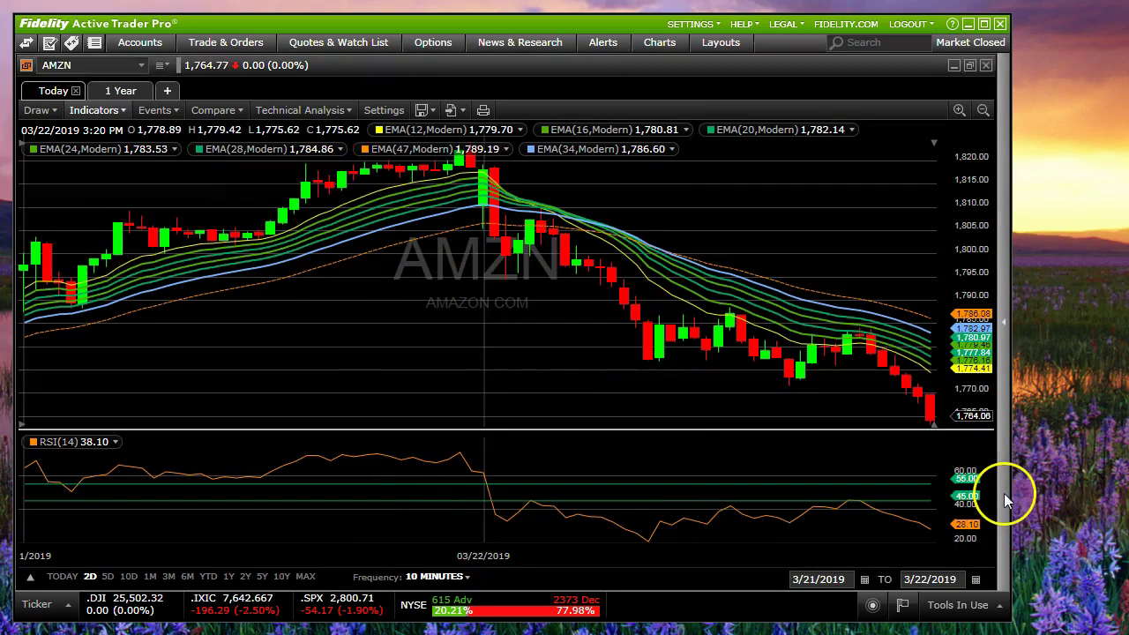
drag(1008, 491, 1127, 492)
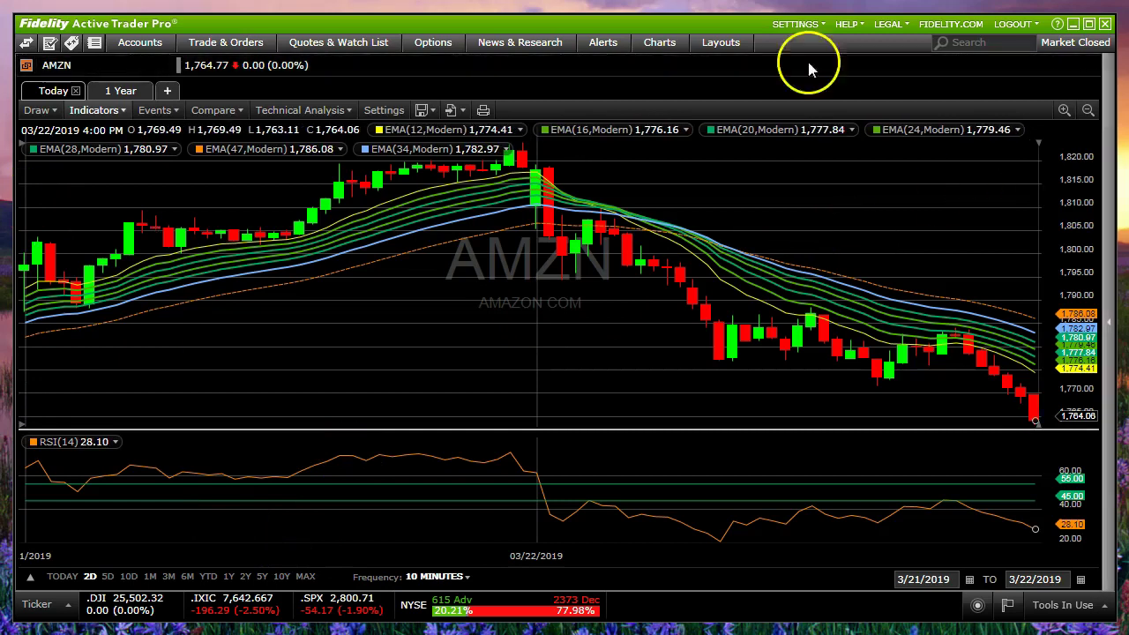
Change the chart's symbol from AMZN to GOOG.
click(143, 42)
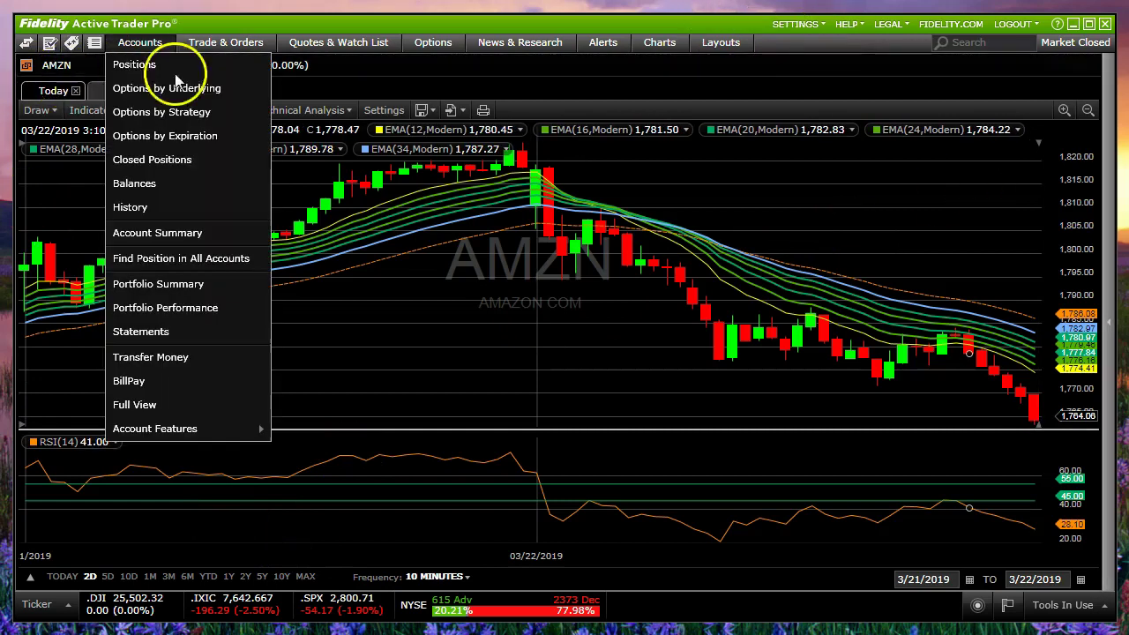
click(74, 71)
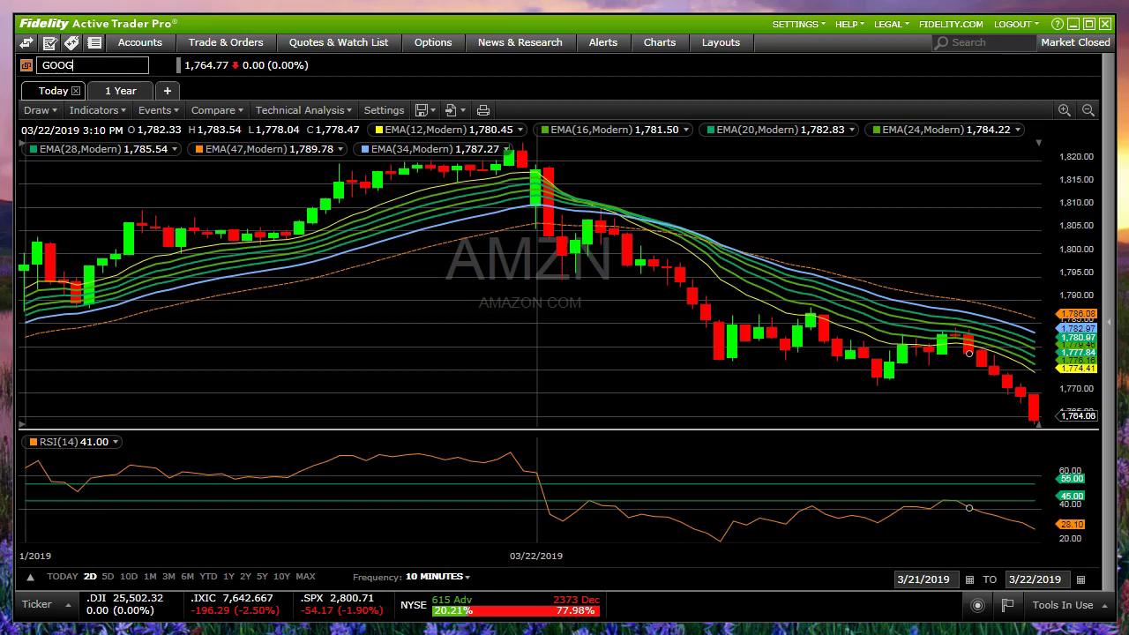
key(Return)
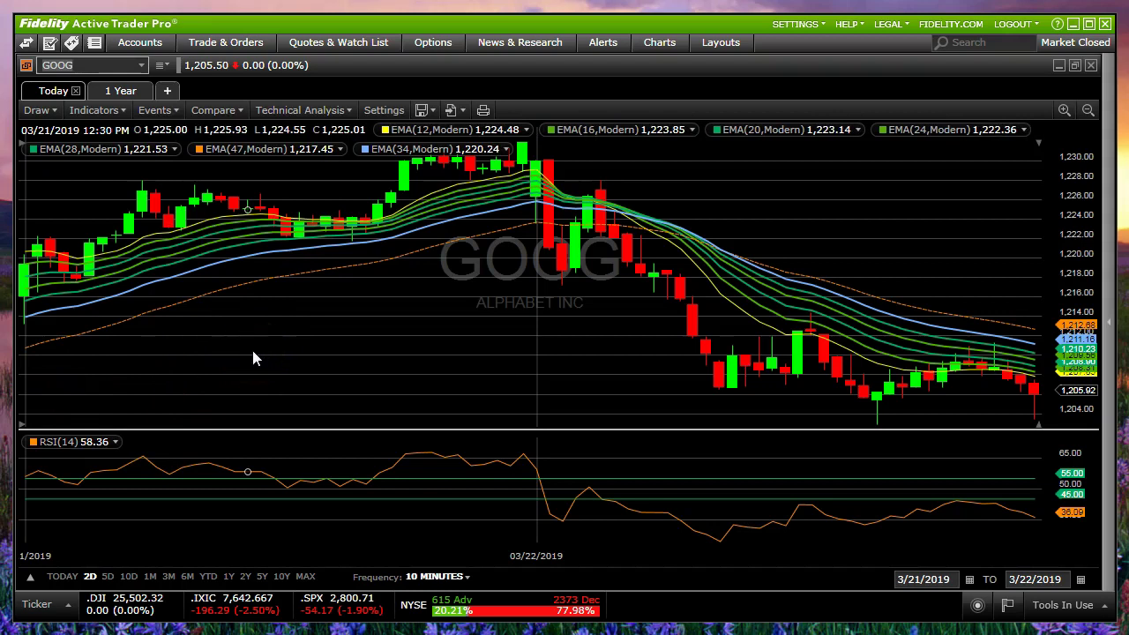
Examine the GOOG chart between 3/20/2019 and 3/23/2019, and compress its price scale.
drag(252, 350, 252, 350)
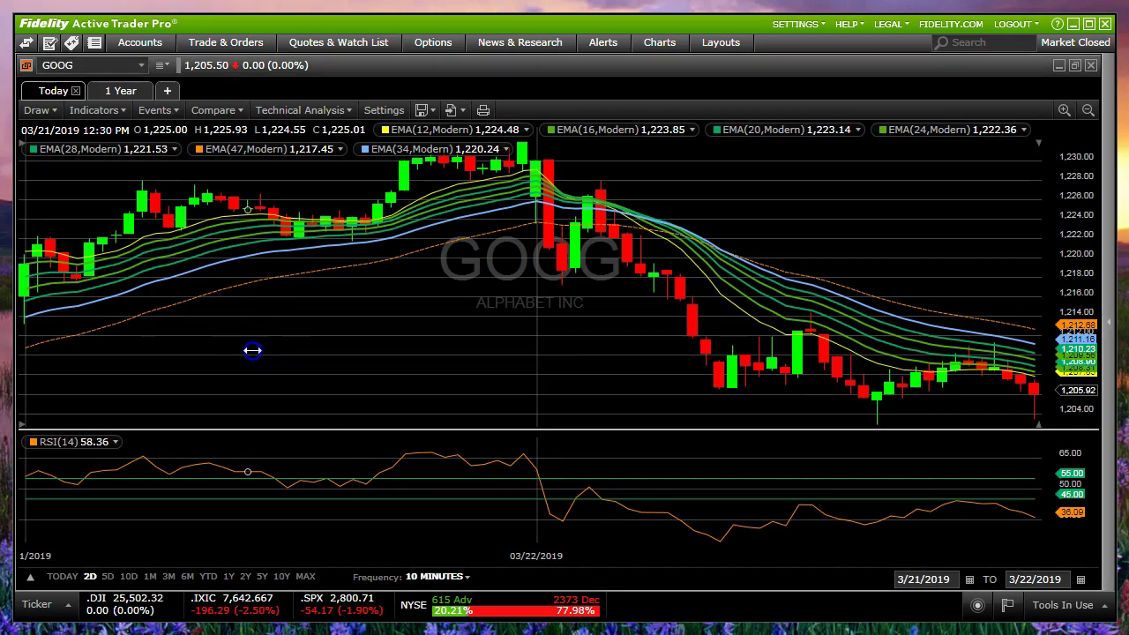
drag(275, 351, 546, 355)
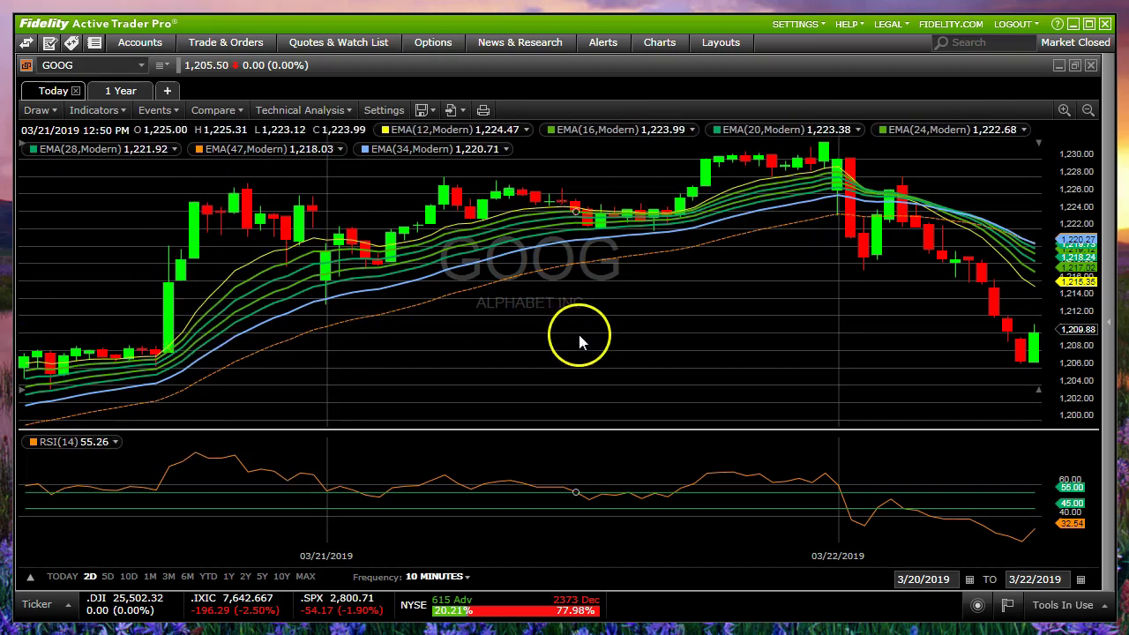
scroll(650, 335, down, 3)
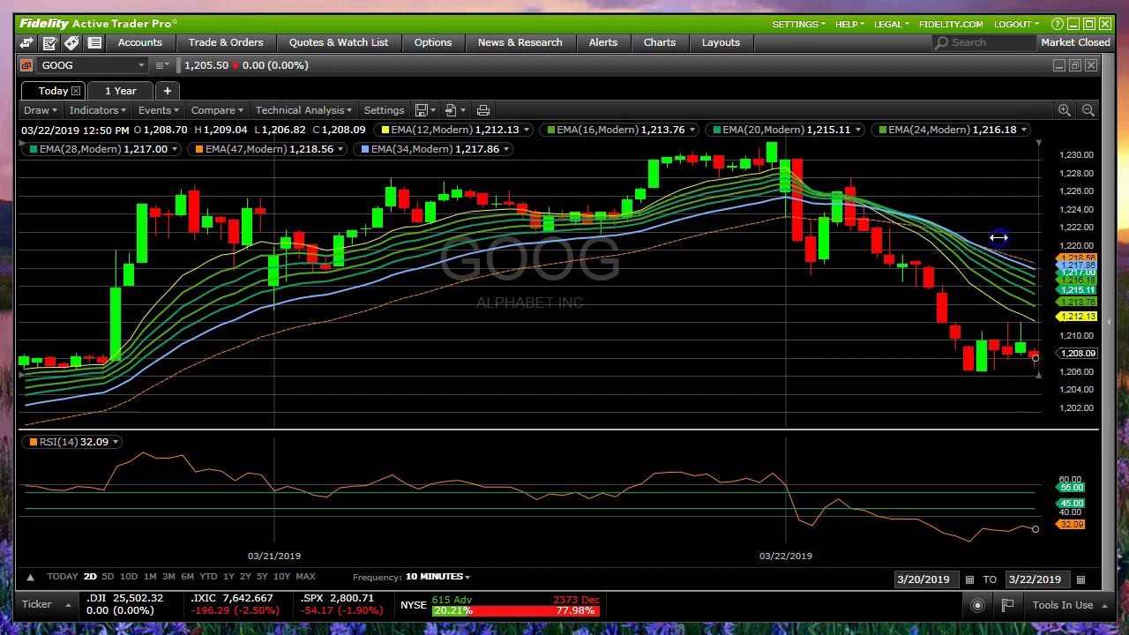
scroll(983, 238, down, 5)
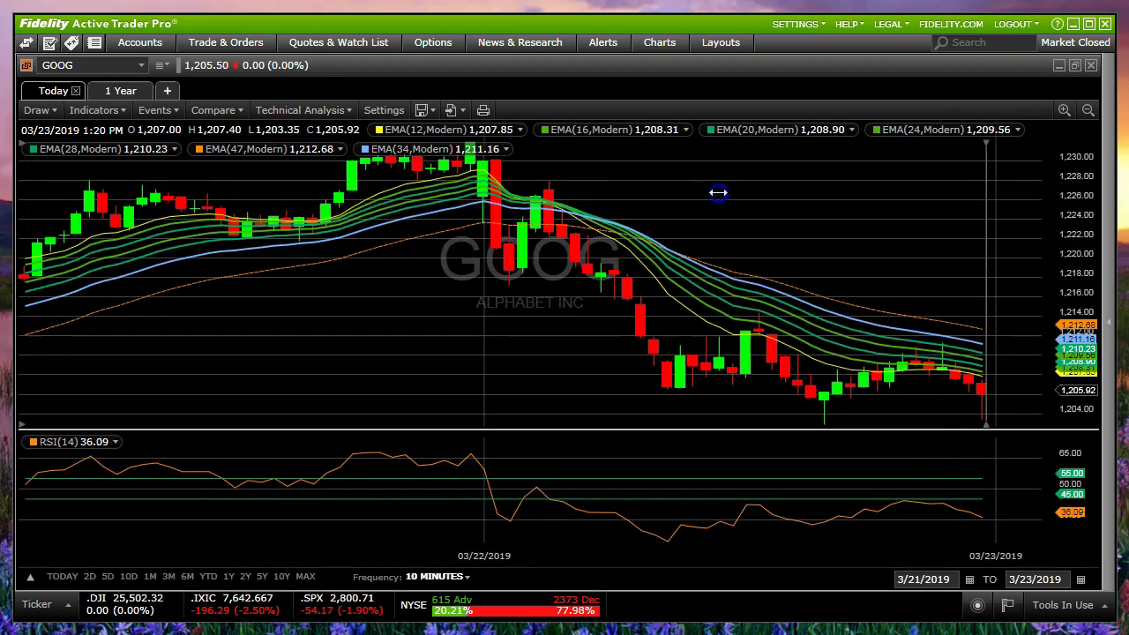
drag(718, 192, 728, 163)
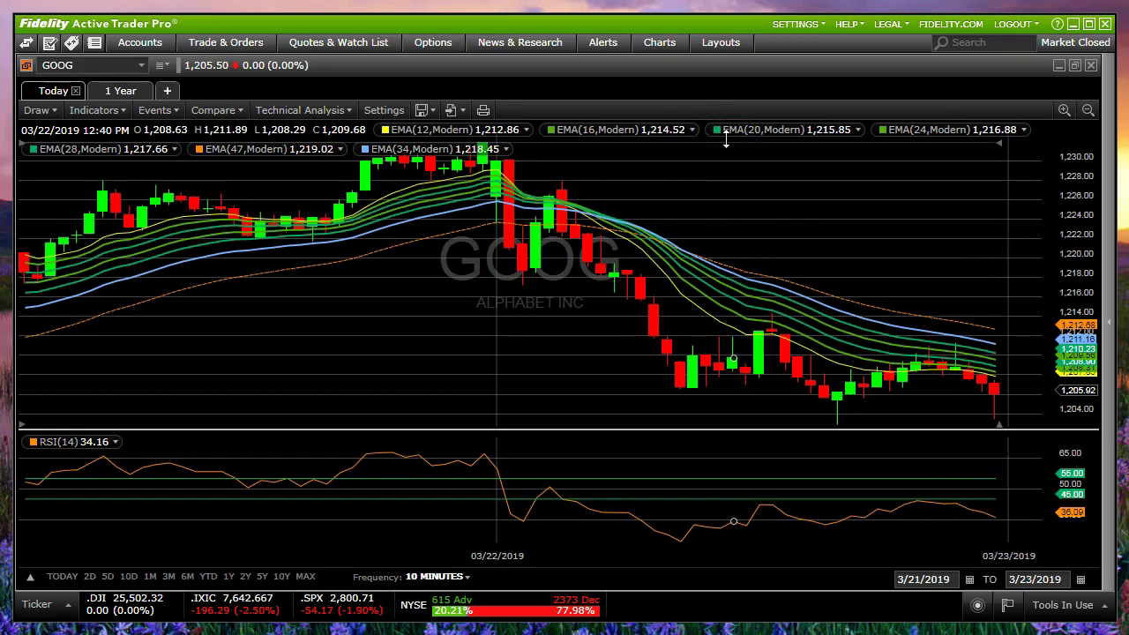
drag(725, 138, 722, 170)
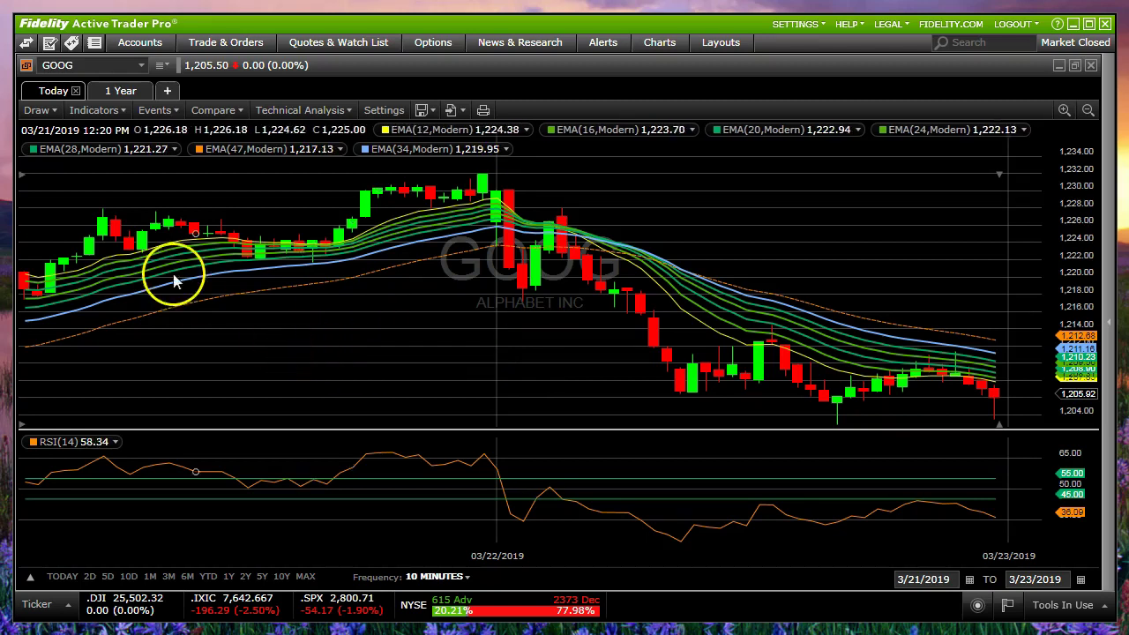
Switch to the custom layout marked as default, saving the changes made to the Technical Trends layout.
click(723, 44)
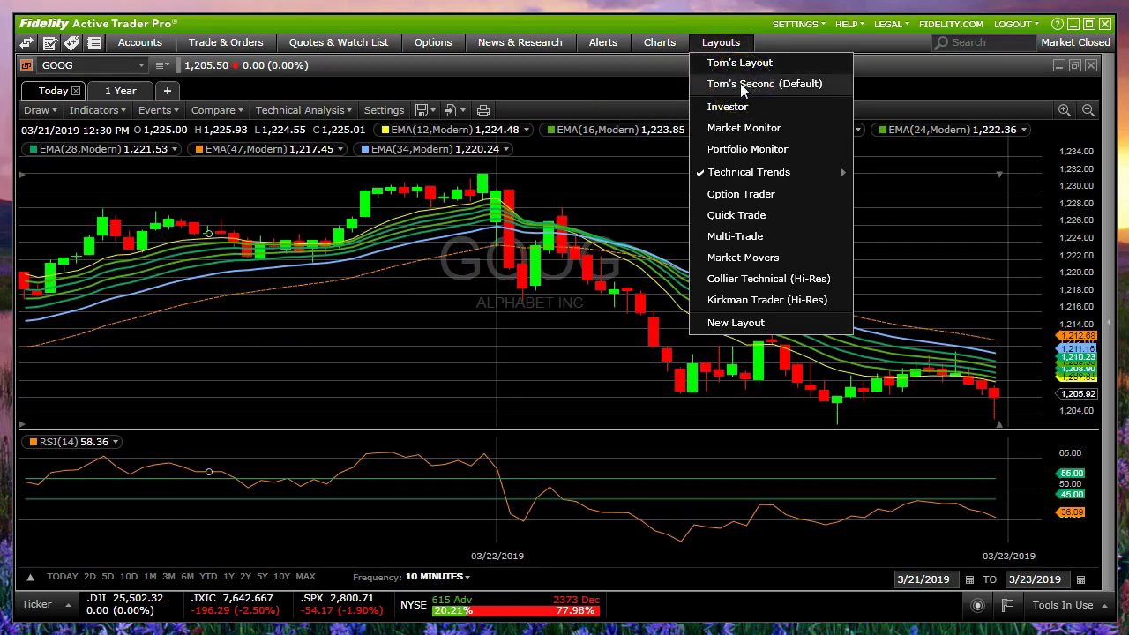
click(740, 82)
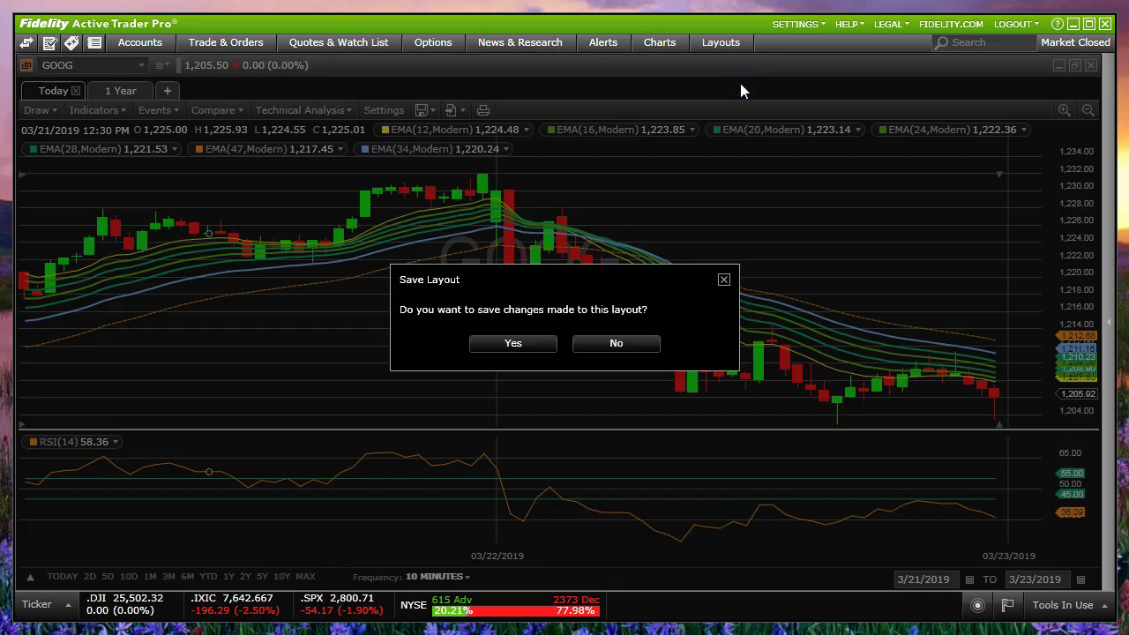
click(515, 344)
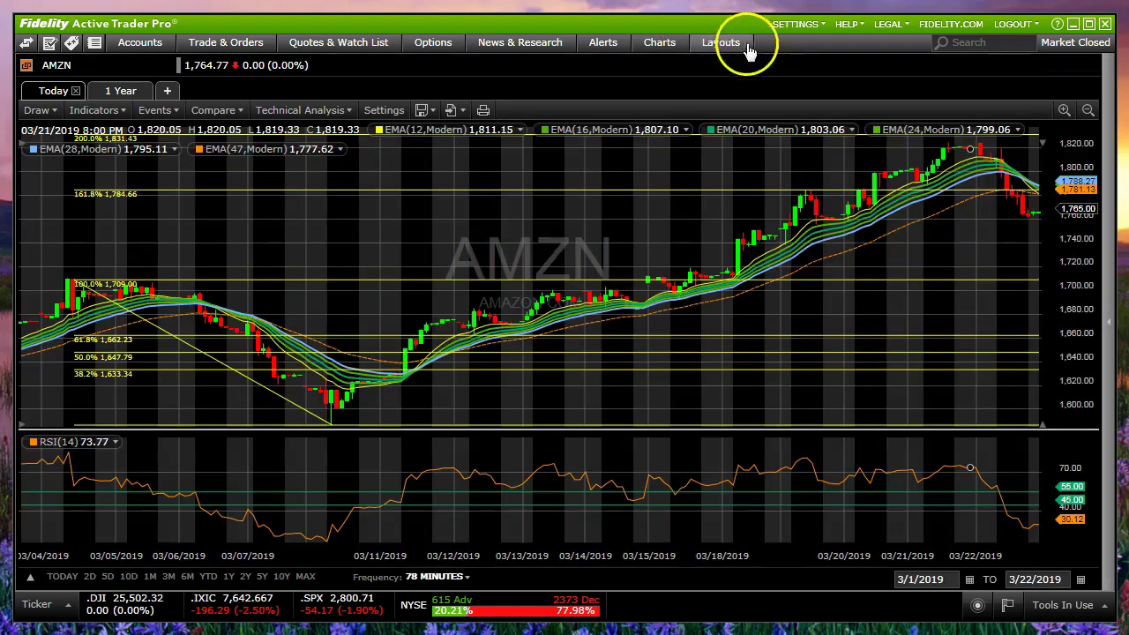
Load the first custom layout in the list of saved layouts.
click(720, 44)
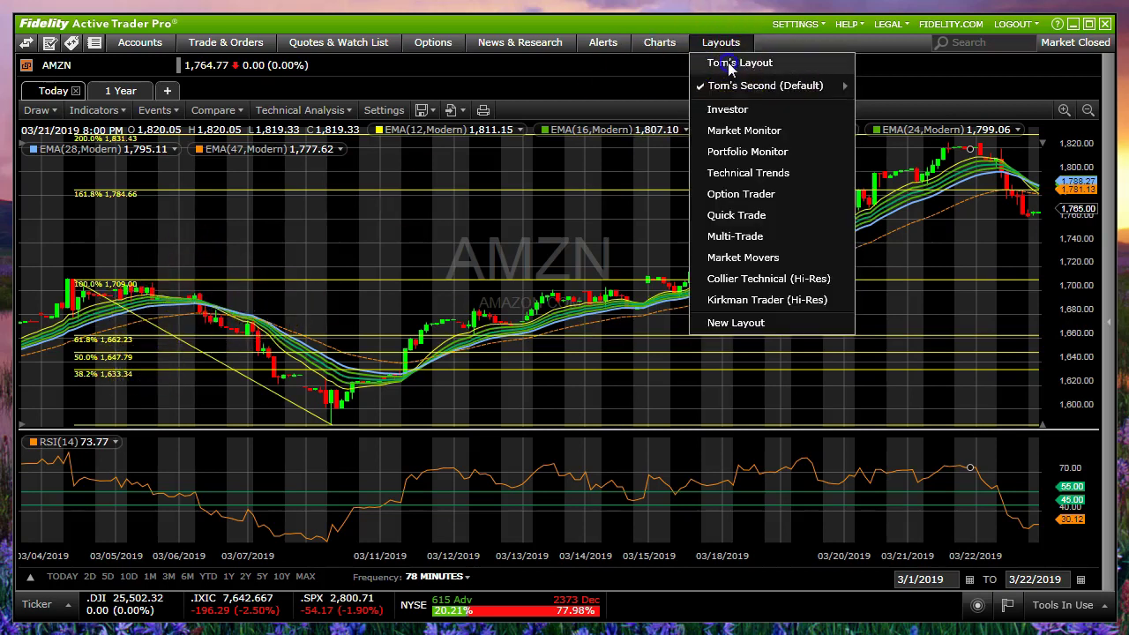
click(727, 62)
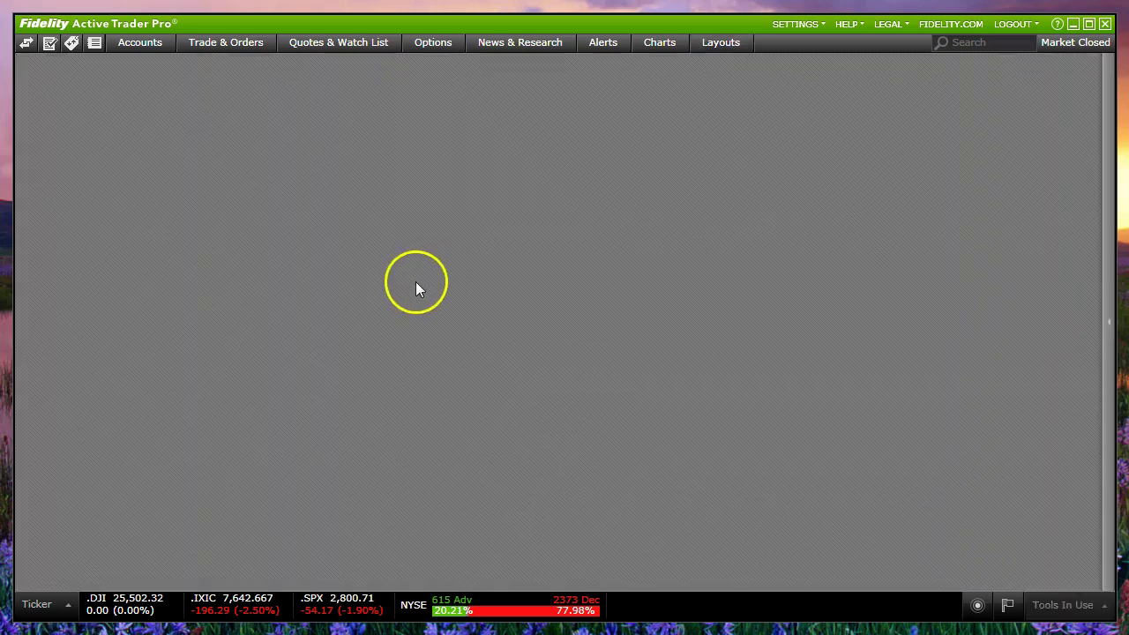